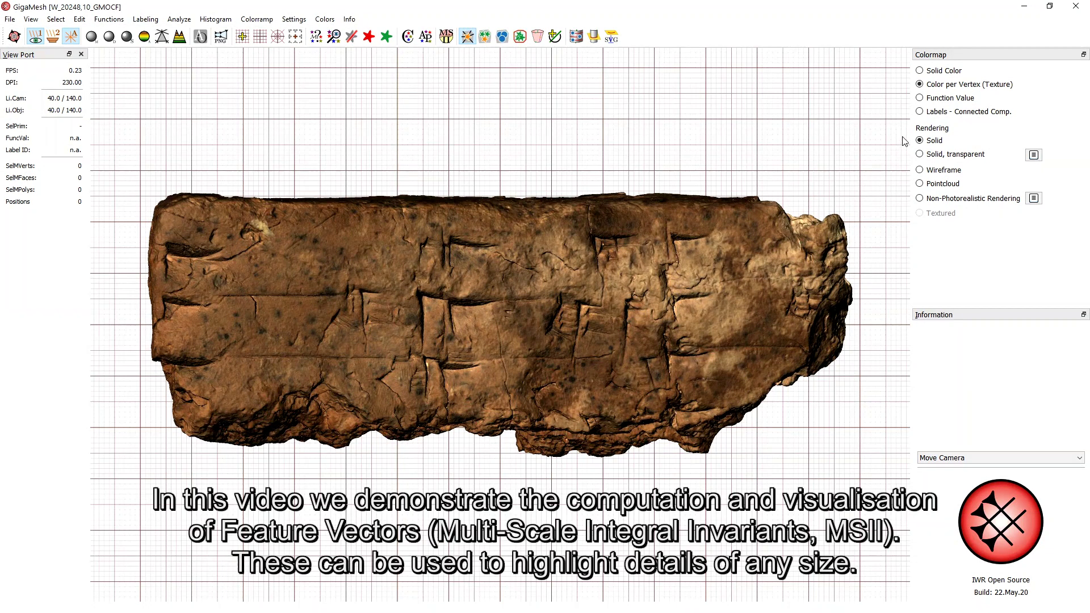
- Switch the tablet's colormap from its photographic texture to Solid Color
{"action": "left_click", "coordinate": [921, 71]}
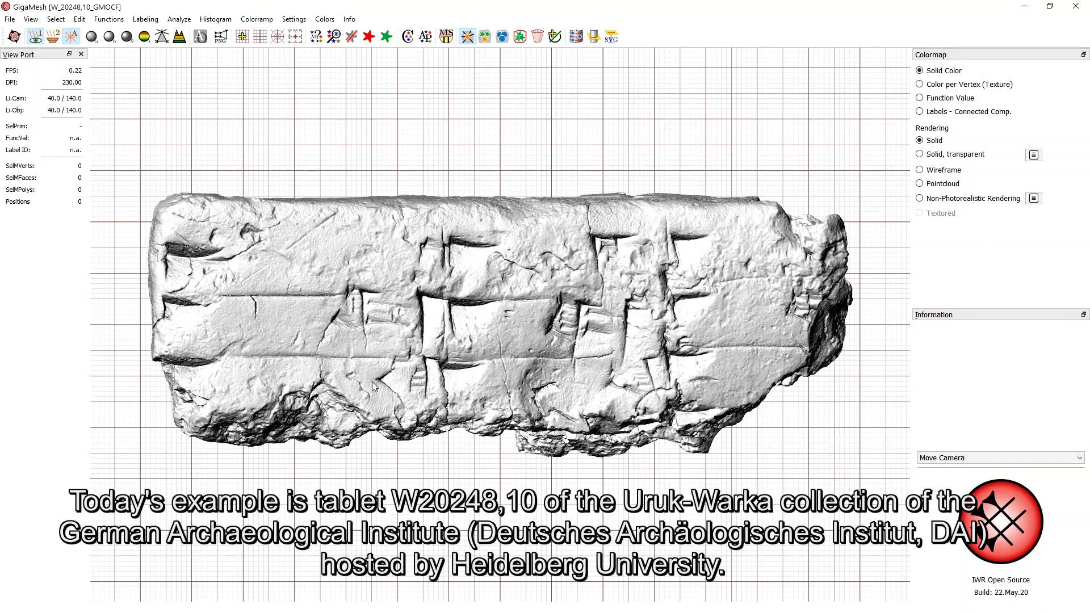
{"action": "scroll", "coordinate": [524, 455], "scroll_direction": "up", "scroll_amount": 3}
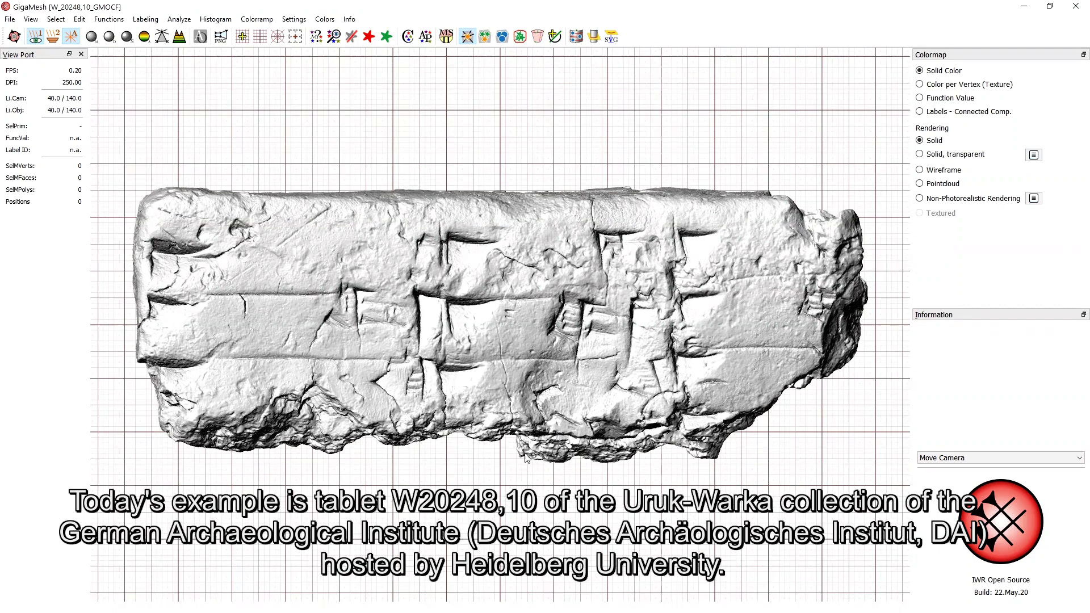
{"action": "scroll", "coordinate": [525, 455], "scroll_direction": "up", "scroll_amount": 4}
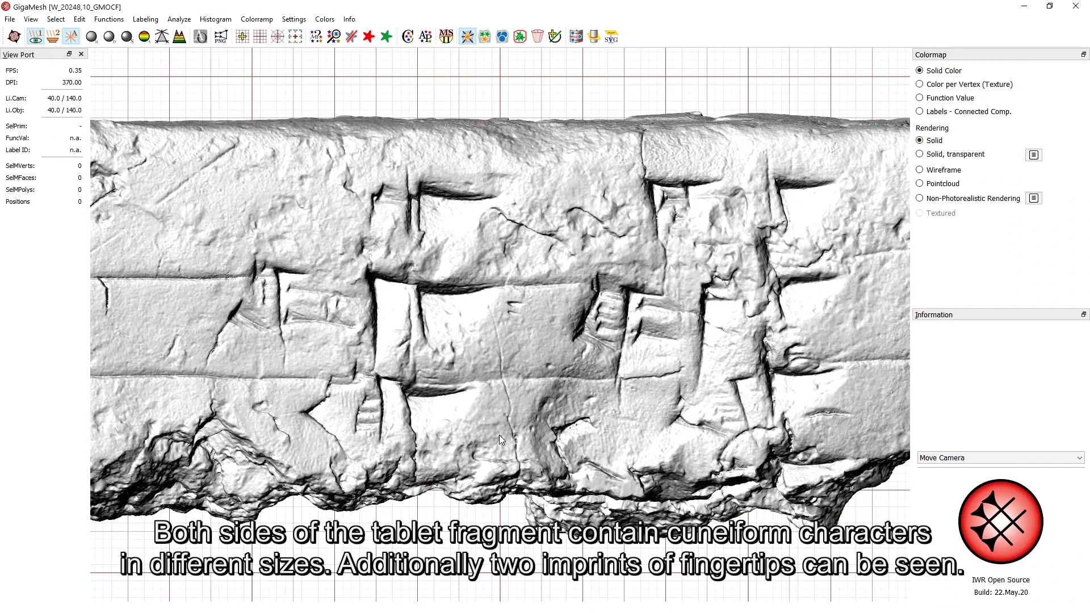
{"action": "scroll", "coordinate": [454, 413], "scroll_direction": "down", "scroll_amount": 7}
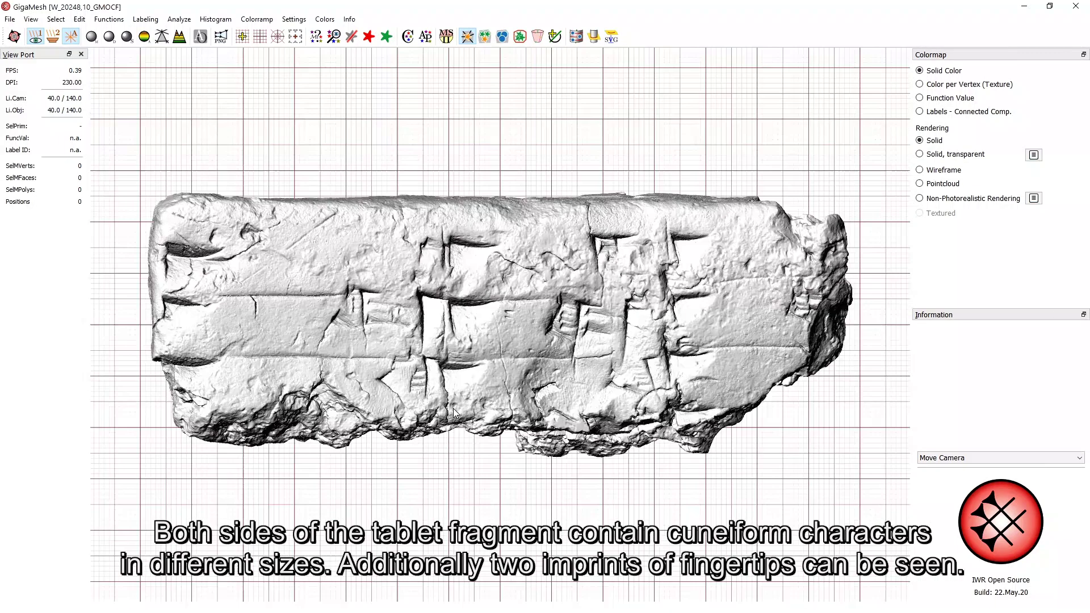
{"action": "left_click_drag", "start_coordinate": [515, 497], "coordinate": [500, 294]}
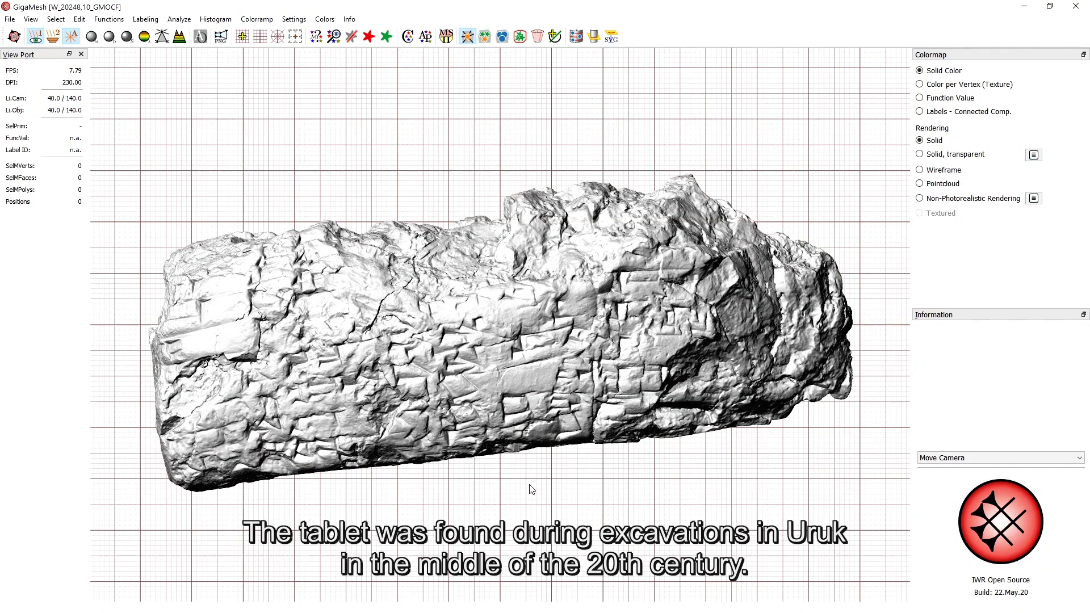
{"action": "mouse_move", "coordinate": [515, 537]}
{"action": "left_mouse_down"}
{"action": "mouse_move", "coordinate": [485, 321]}
{"action": "mouse_move", "coordinate": [523, 346]}
{"action": "left_mouse_up"}
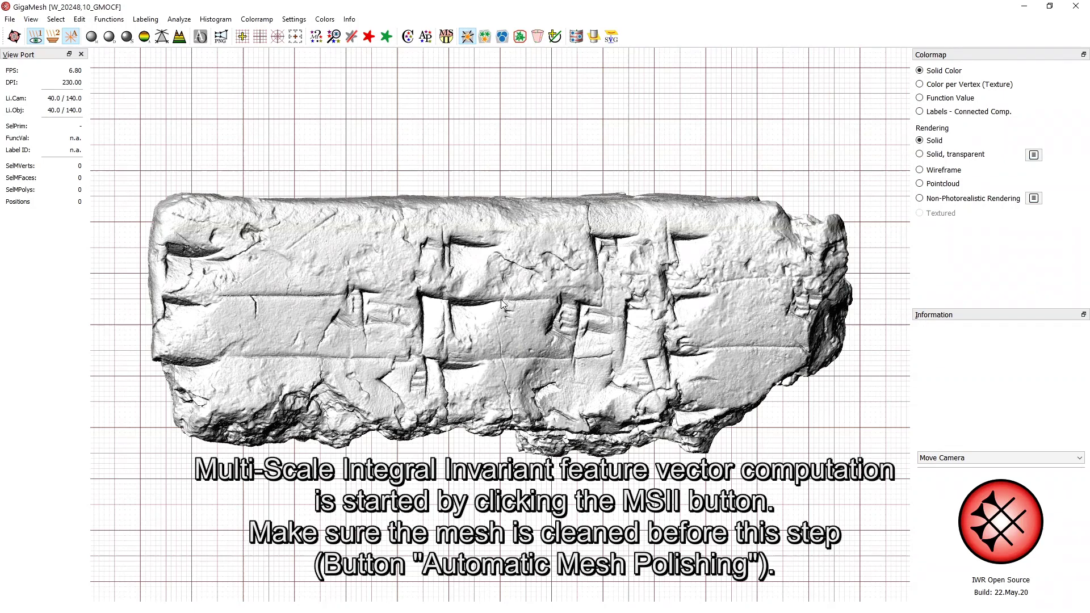
{"action": "left_click", "coordinate": [447, 41]}
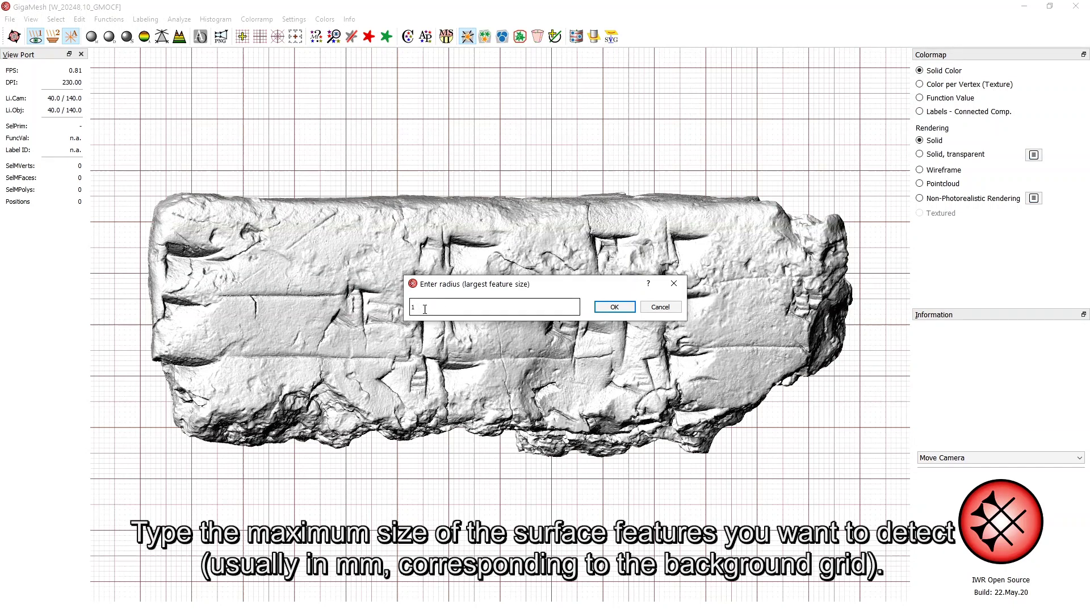
{"action": "left_click", "coordinate": [660, 307]}
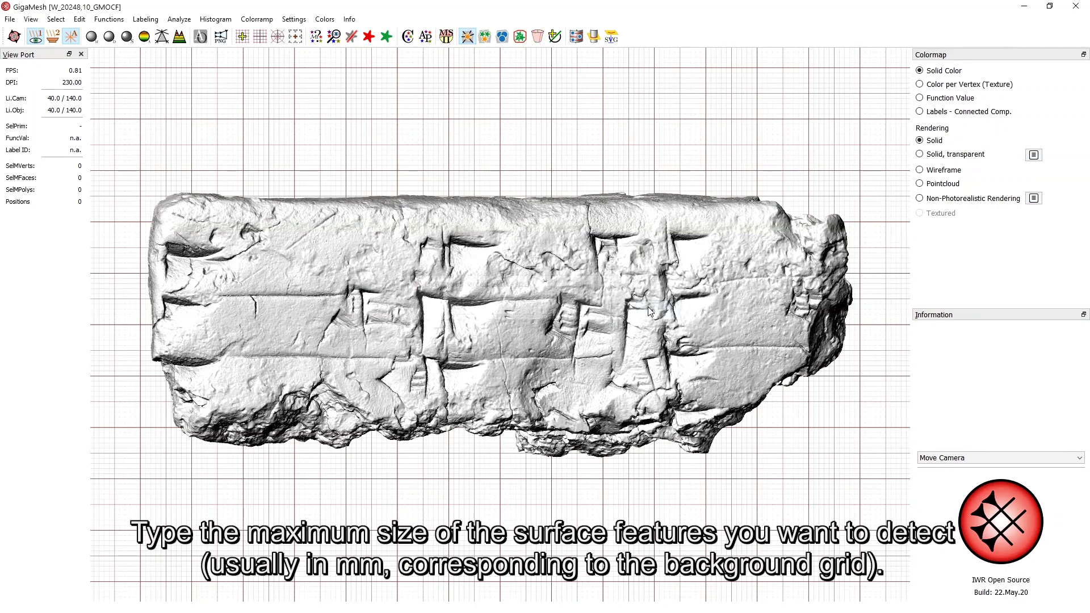
{"action": "scroll", "coordinate": [630, 319], "scroll_direction": "up", "scroll_amount": 1}
{"action": "scroll", "coordinate": [629, 315], "scroll_direction": "up", "scroll_amount": 4}
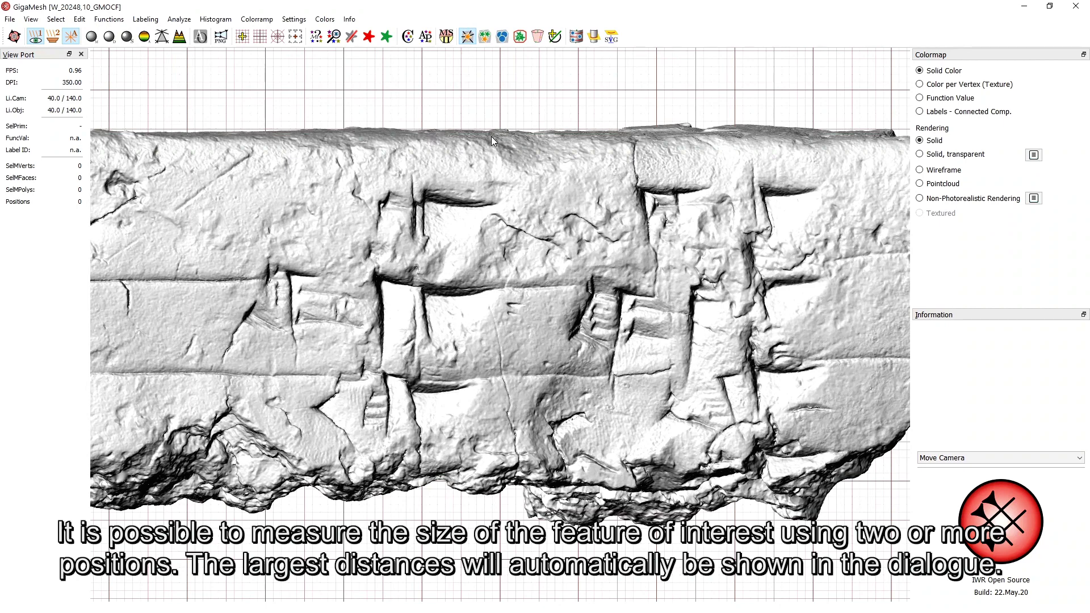
- Place two position markers across a wedge's width and rotate the tablet to check them
{"action": "left_click", "coordinate": [501, 44]}
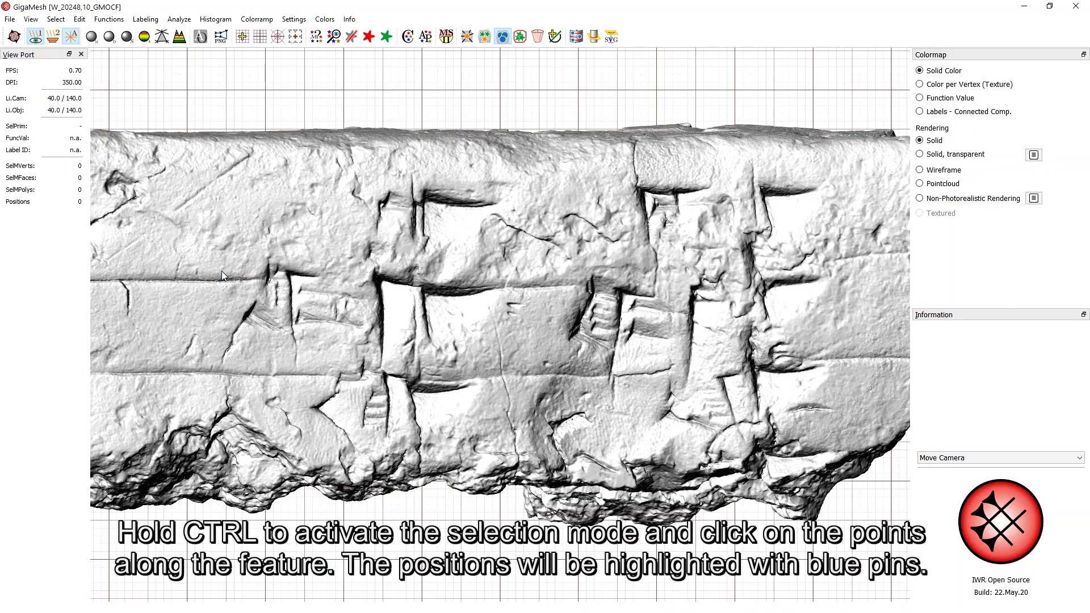
{"action": "key", "text": "ctrl"}
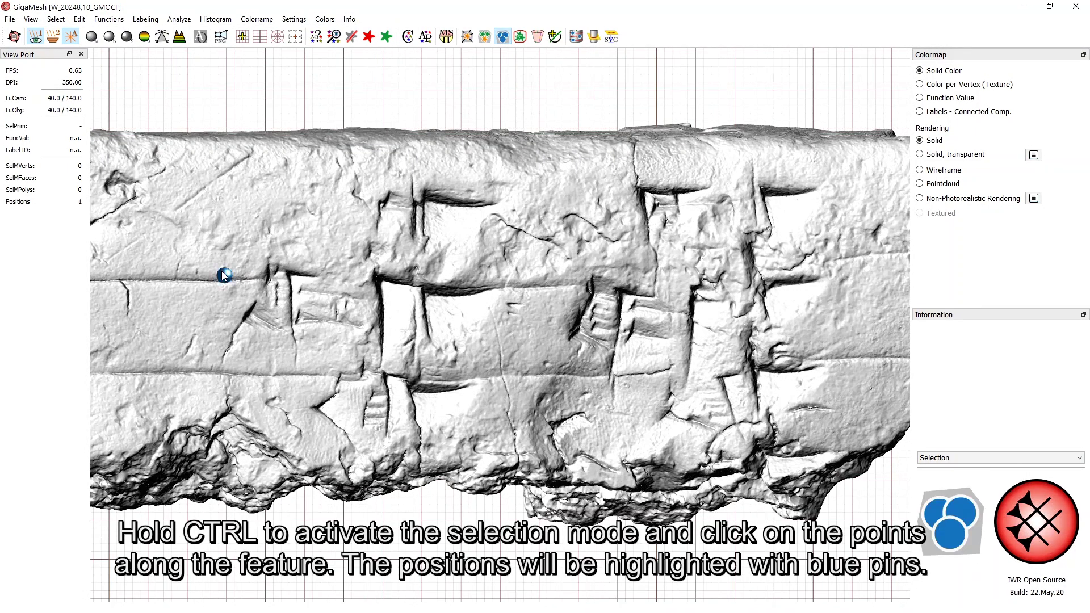
{"action": "left_click_drag", "start_coordinate": [230, 304], "coordinate": [273, 258]}
{"action": "key", "text": "ctrl"}
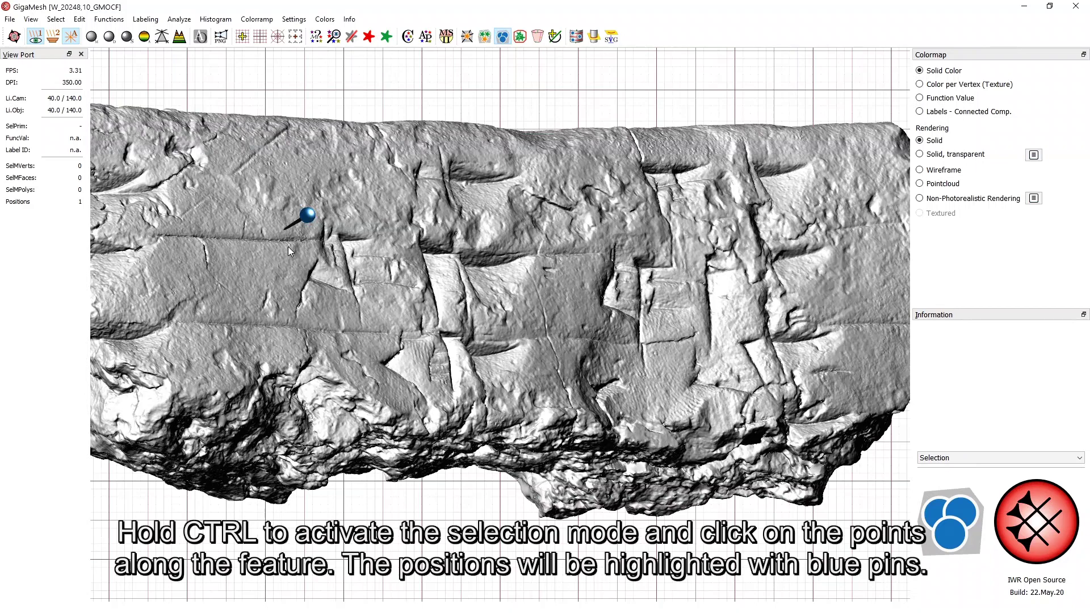
{"action": "left_click_drag", "start_coordinate": [277, 205], "coordinate": [391, 313]}
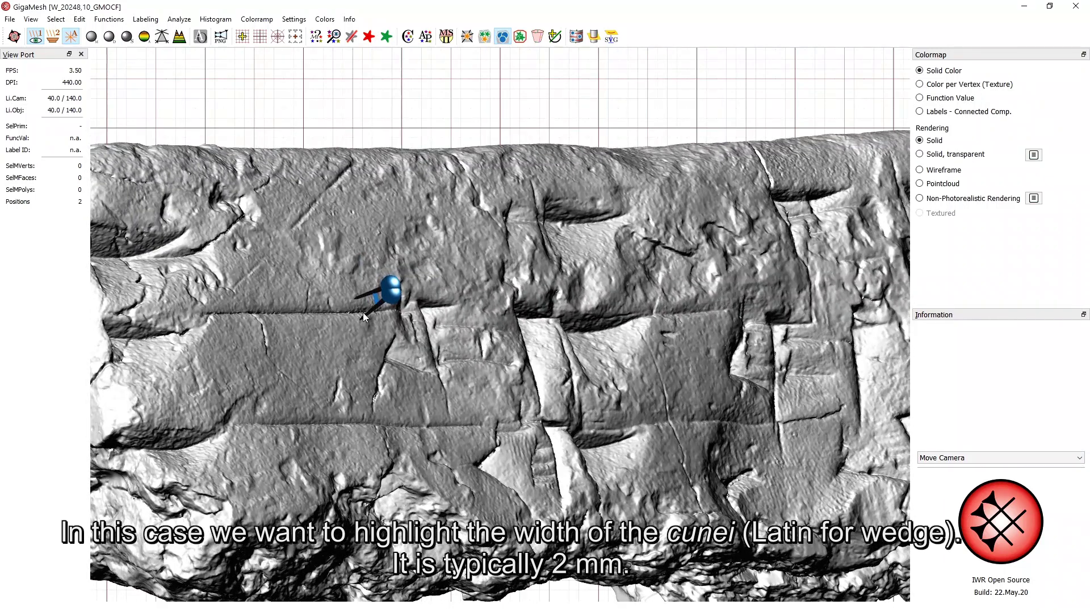
- Run MSII with the largest feature radius changed from 2.23679 to 2
{"action": "left_click", "coordinate": [448, 41]}
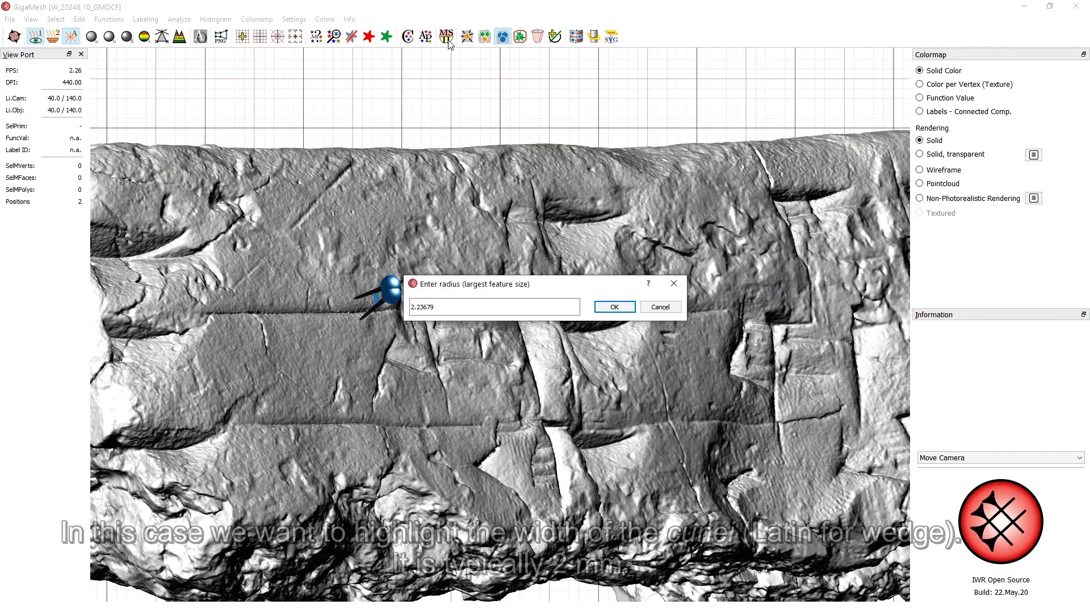
{"action": "double_click", "coordinate": [451, 306]}
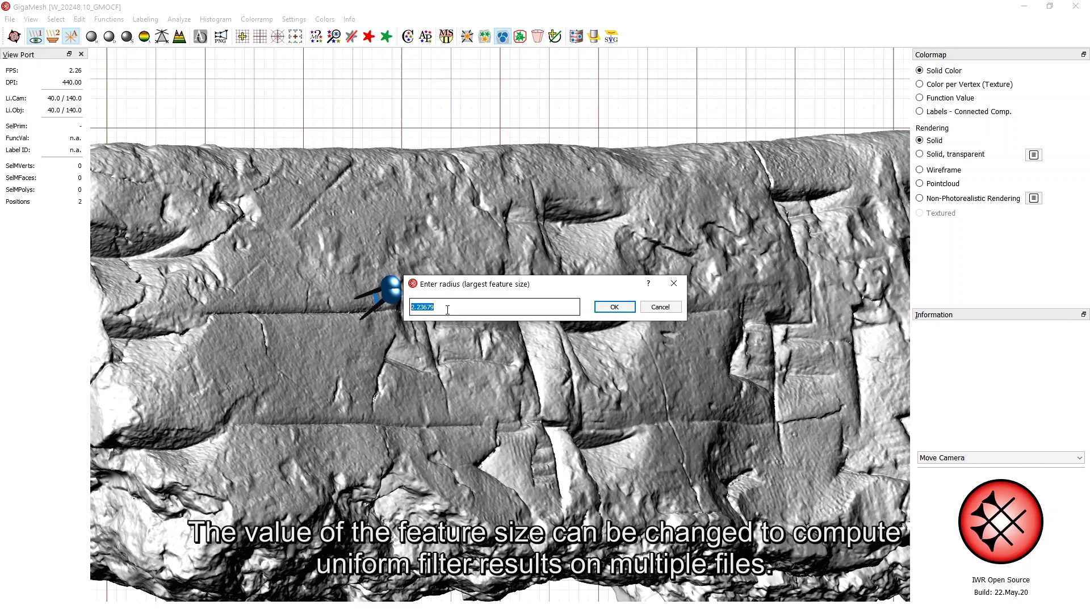
{"action": "type", "text": "2"}
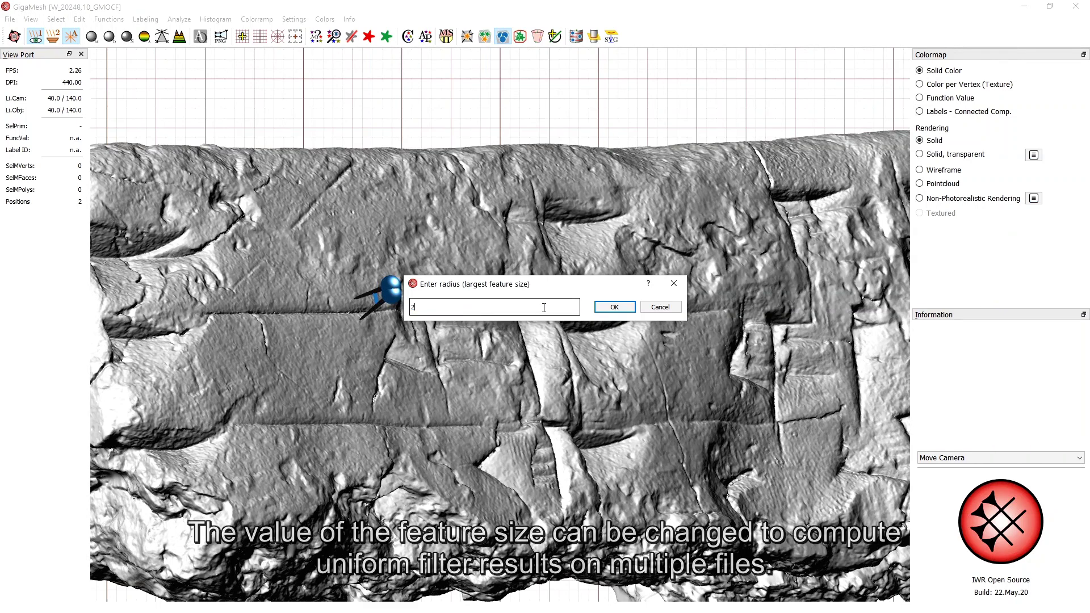
{"action": "left_click", "coordinate": [601, 307]}
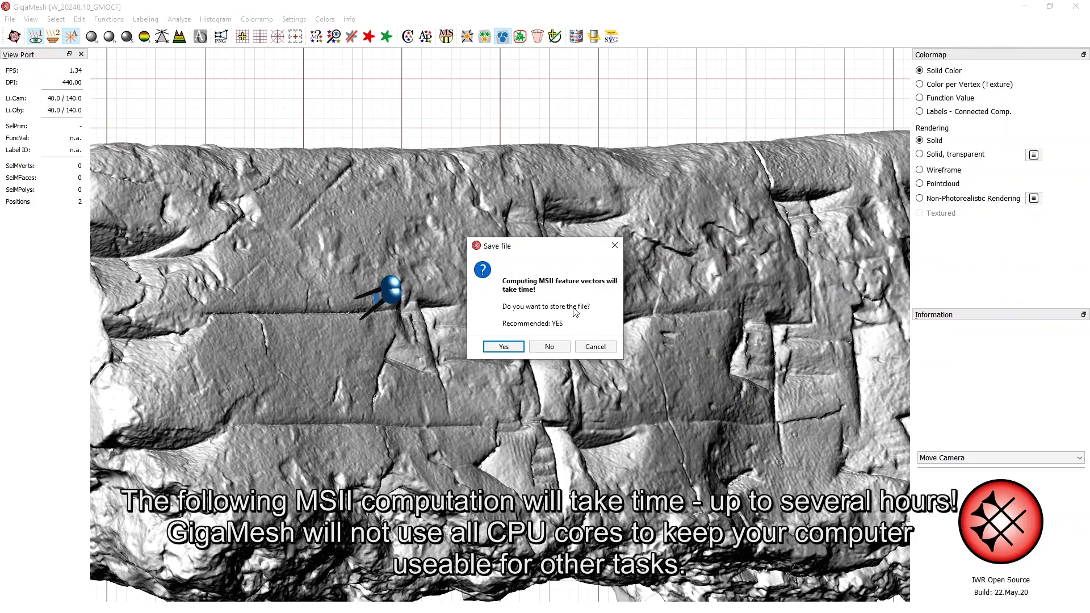
- Store the computed MSII feature vectors as a .volume.ply file and acknowledge the save
{"action": "left_click", "coordinate": [519, 350]}
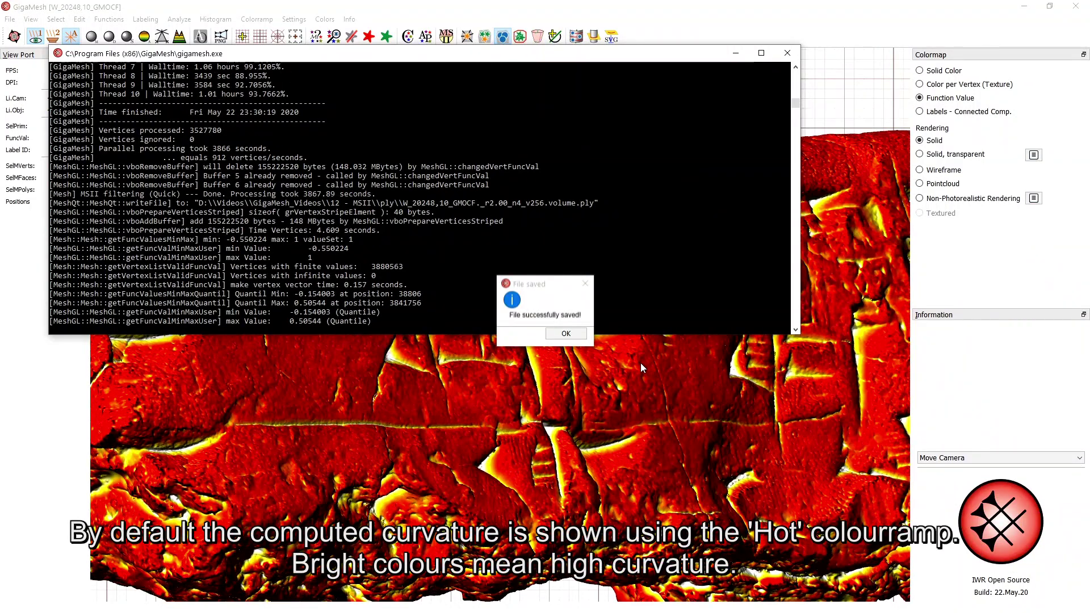
{"action": "left_click", "coordinate": [574, 334]}
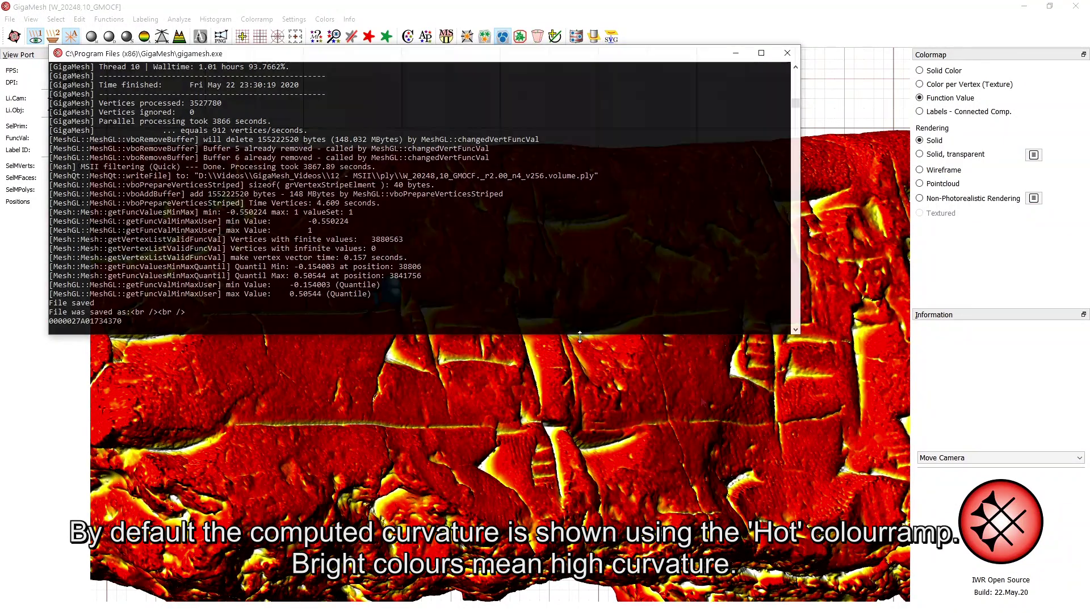
{"action": "left_click", "coordinate": [700, 397]}
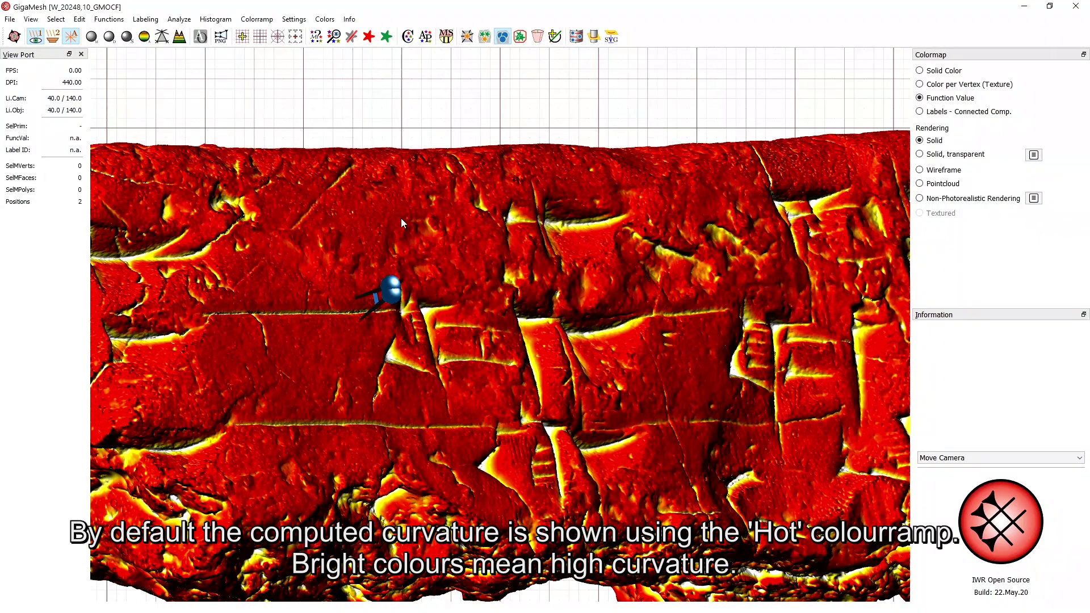
- Deselect all positions so both measurement pins disappear, then view the tablet from another angle
{"action": "left_click", "coordinate": [60, 21]}
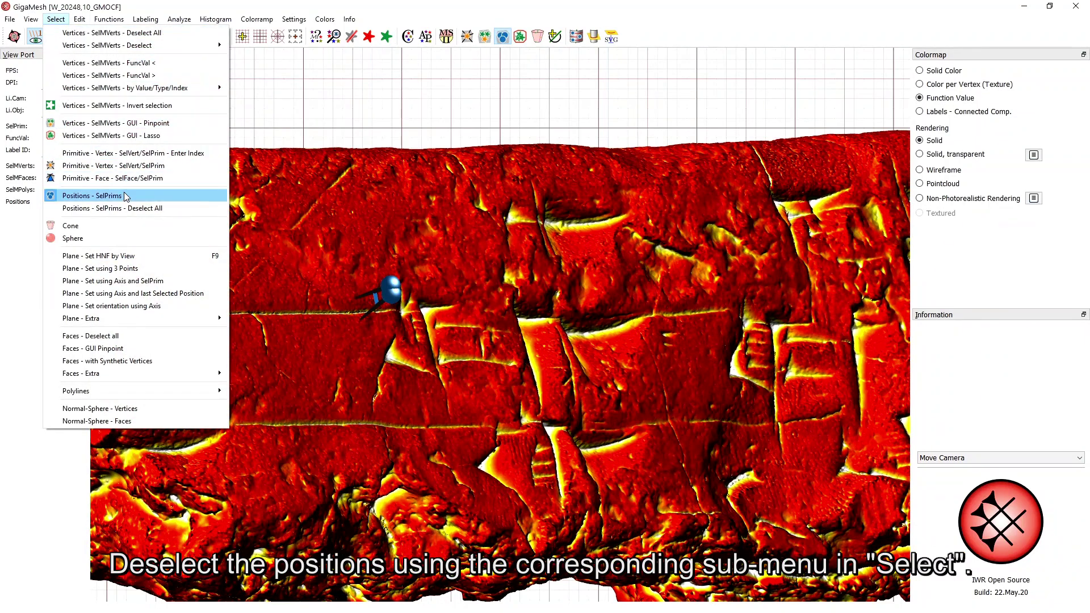
{"action": "left_click", "coordinate": [129, 209]}
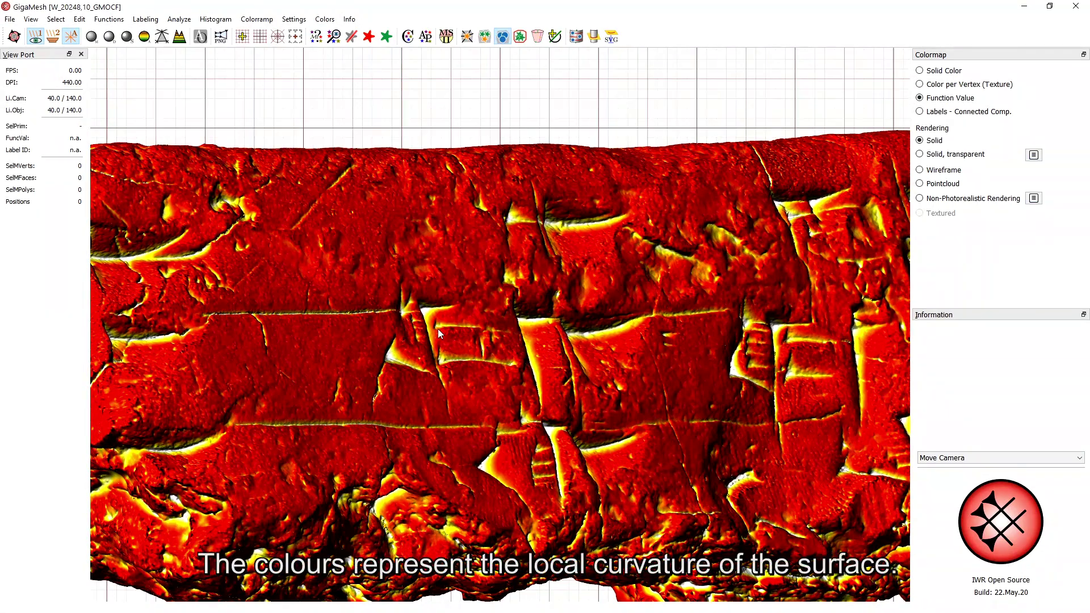
{"action": "scroll", "coordinate": [438, 329], "scroll_direction": "down", "scroll_amount": 5}
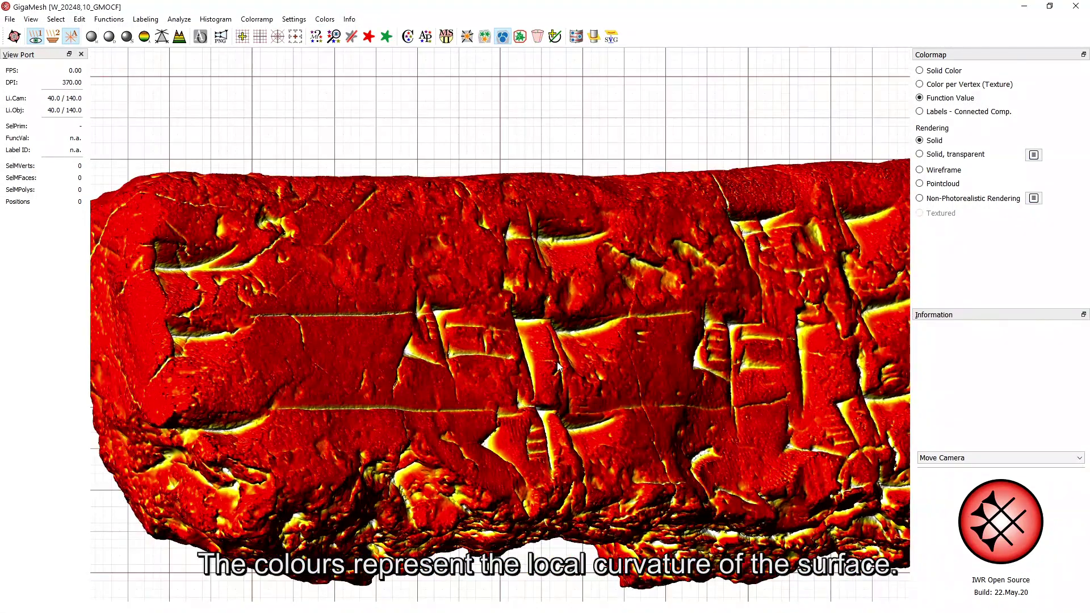
{"action": "left_click_drag", "start_coordinate": [558, 366], "coordinate": [528, 365]}
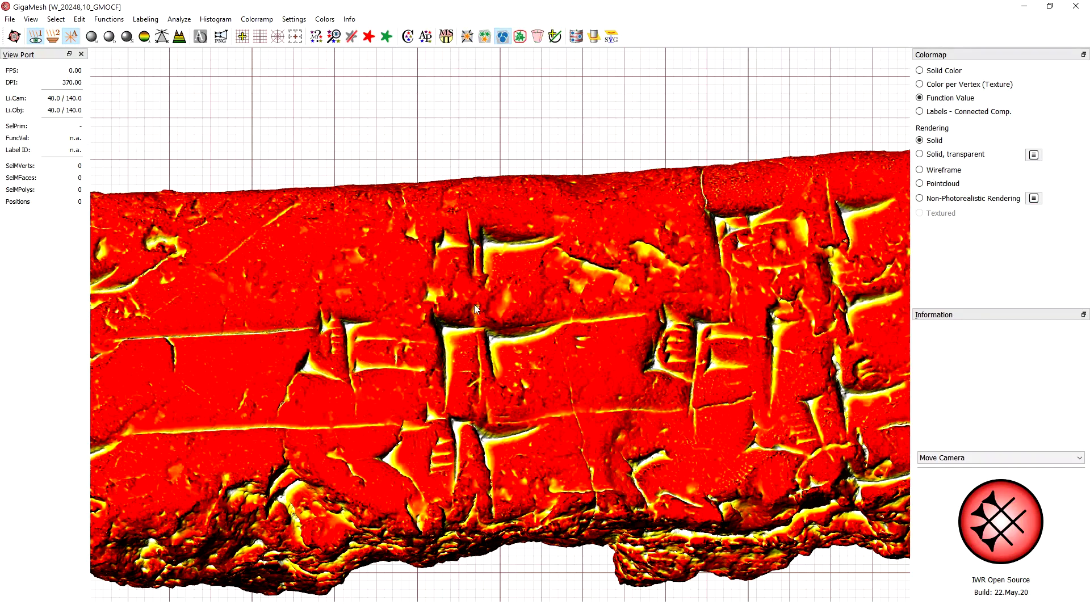
- Recolour the curvature map with an inverted grayscale ramp so concave areas appear dark
{"action": "left_click", "coordinate": [258, 21]}
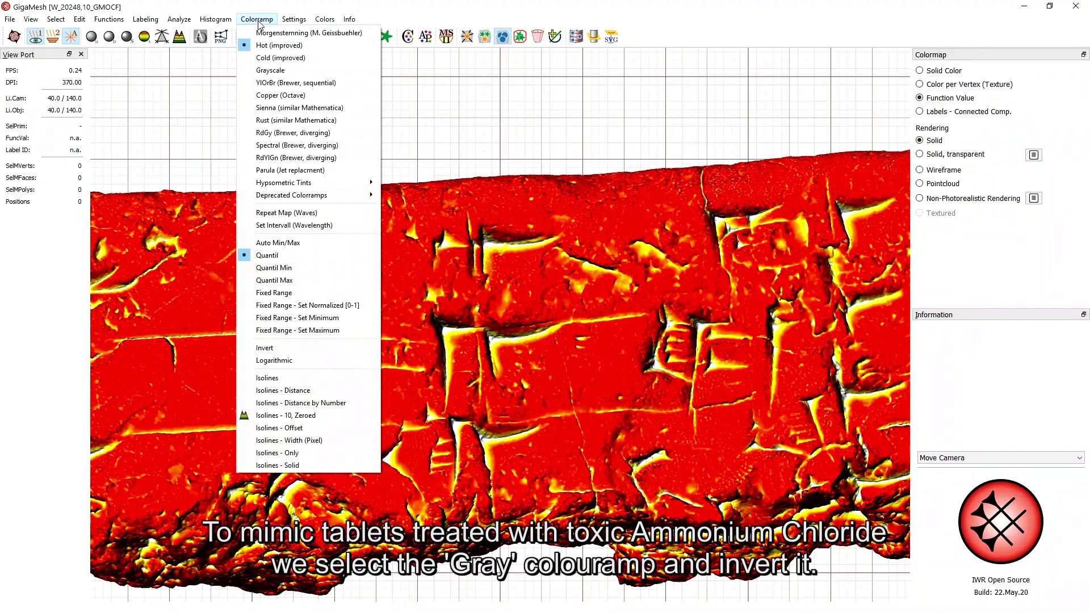
{"action": "left_click", "coordinate": [271, 71]}
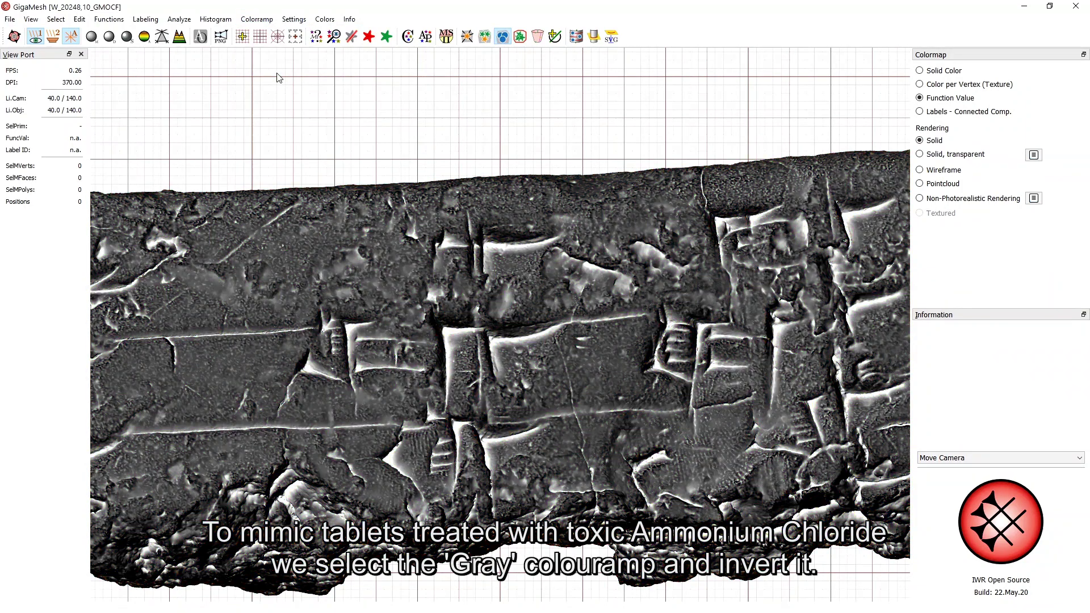
{"action": "left_click", "coordinate": [256, 19]}
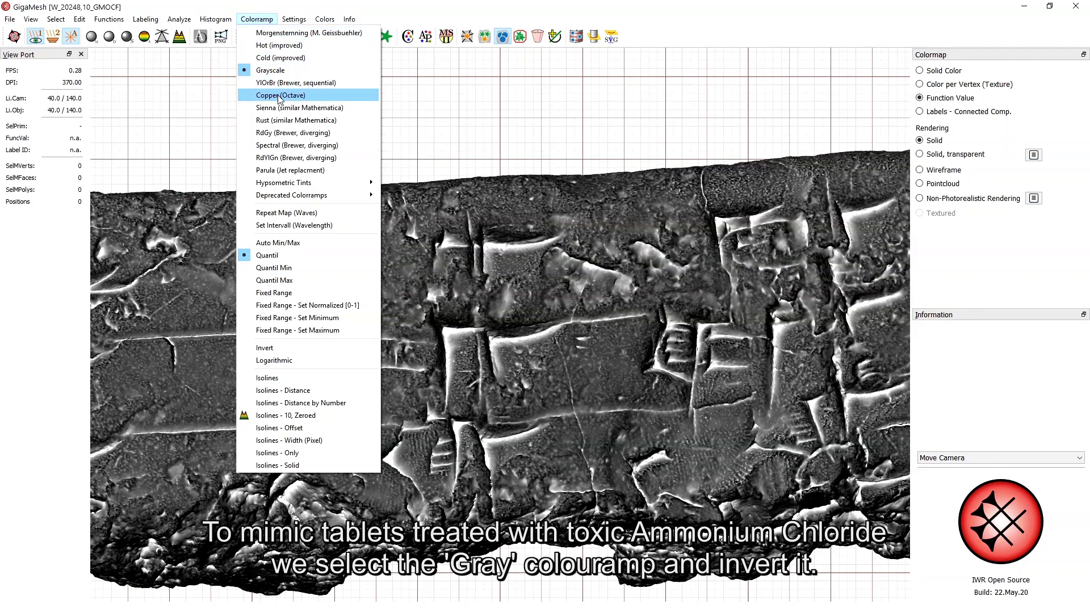
{"action": "left_click", "coordinate": [322, 346]}
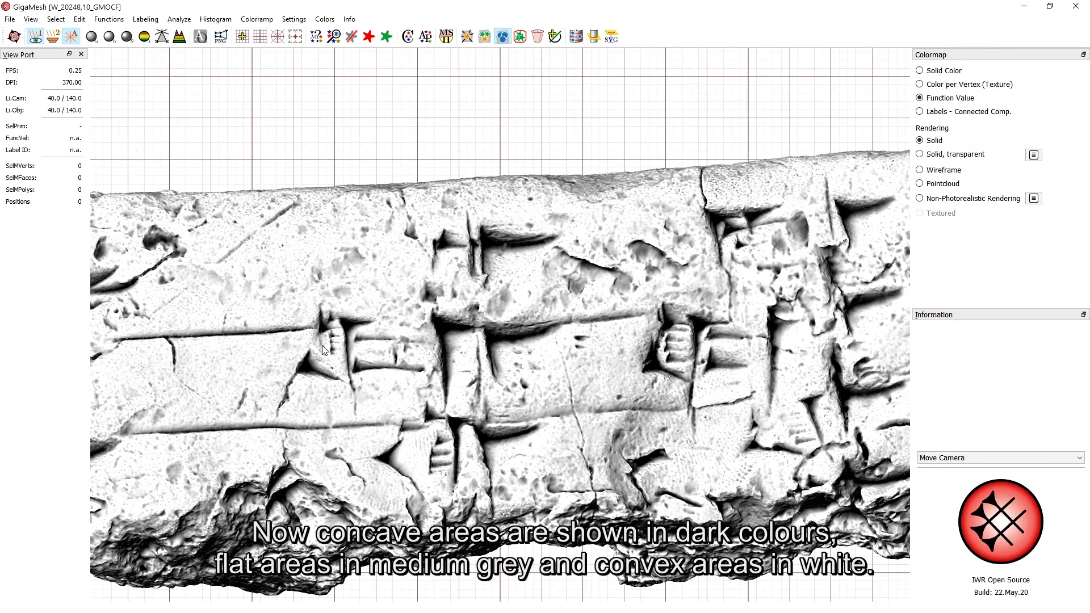
{"action": "scroll", "coordinate": [322, 345], "scroll_direction": "down", "scroll_amount": 5}
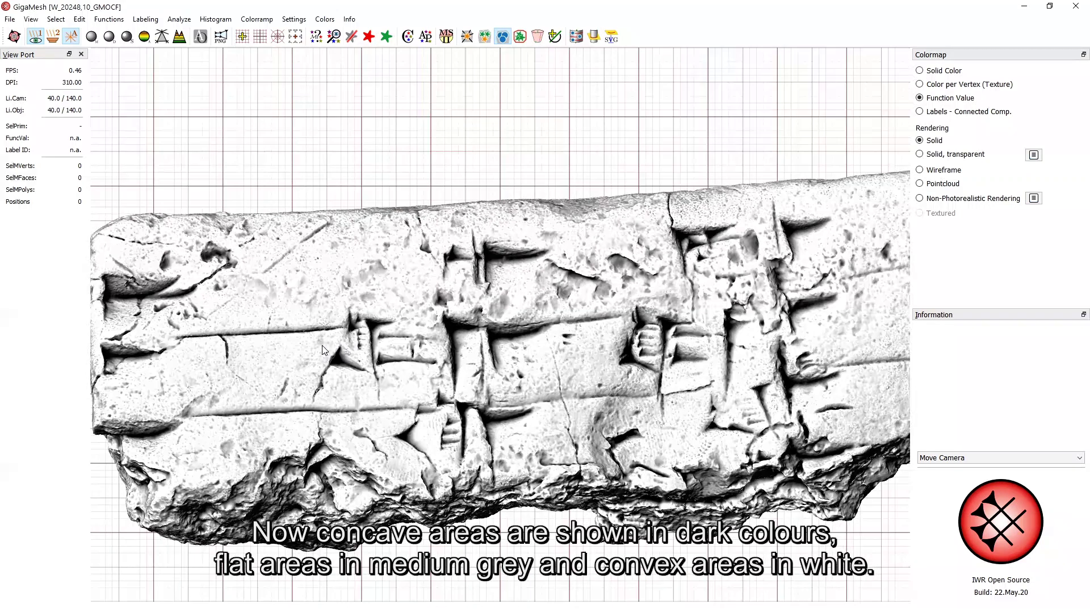
{"action": "scroll", "coordinate": [324, 350], "scroll_direction": "down", "scroll_amount": 1}
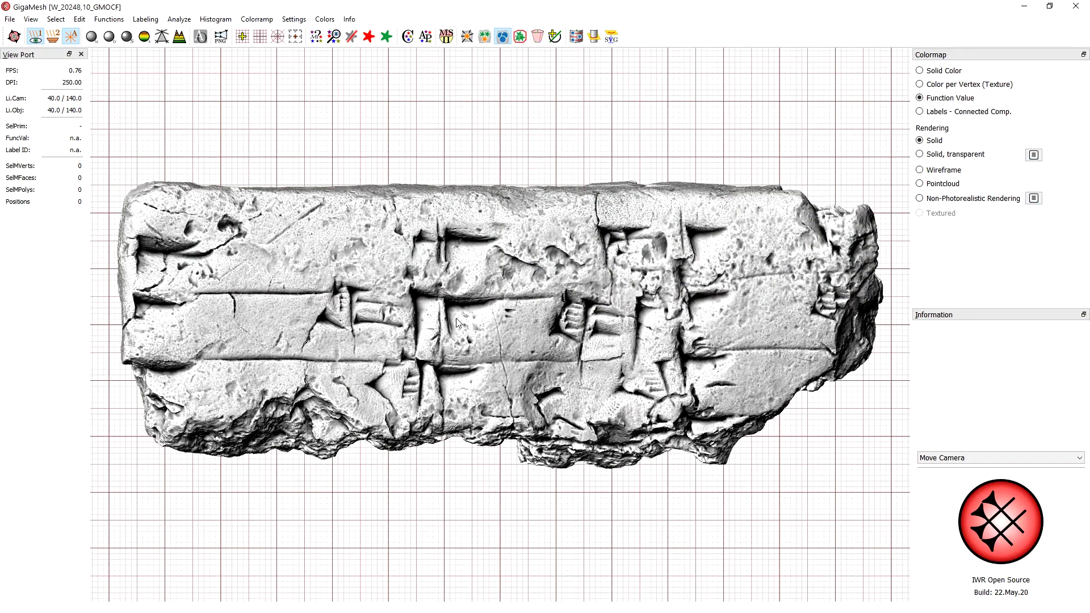
- Turn on Strong Ambient Lighting and orbit the tablet to inspect its top face
{"action": "left_click", "coordinate": [142, 44]}
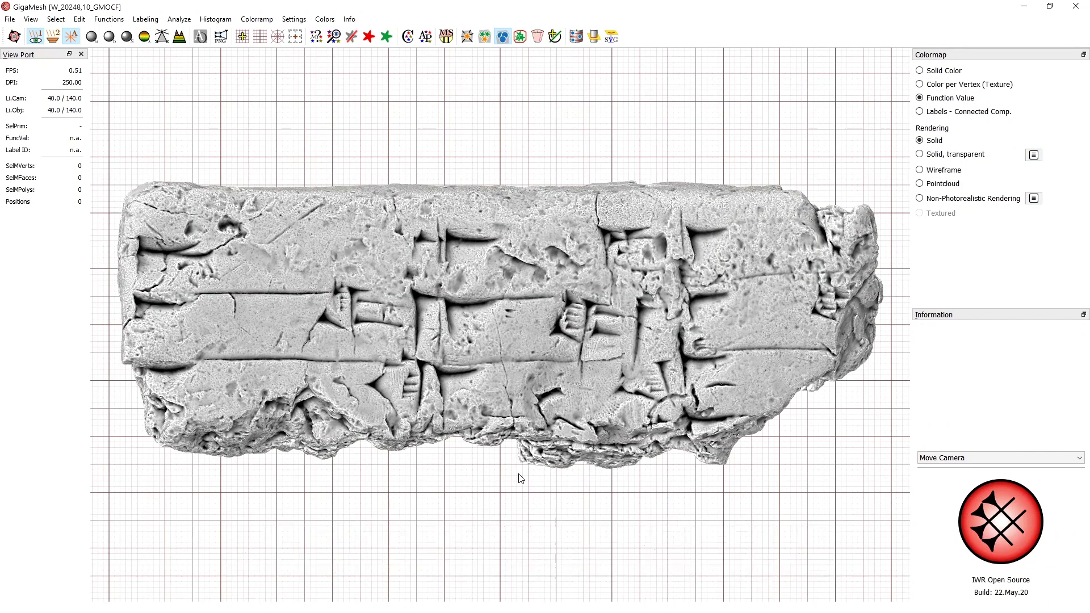
{"action": "left_click_drag", "start_coordinate": [504, 465], "coordinate": [475, 266]}
{"action": "mouse_move", "coordinate": [474, 349]}
{"action": "left_mouse_down"}
{"action": "mouse_move", "coordinate": [490, 362]}
{"action": "mouse_move", "coordinate": [484, 317]}
{"action": "mouse_move", "coordinate": [469, 354]}
{"action": "left_mouse_up"}
{"action": "key", "text": "alt+Tab"}
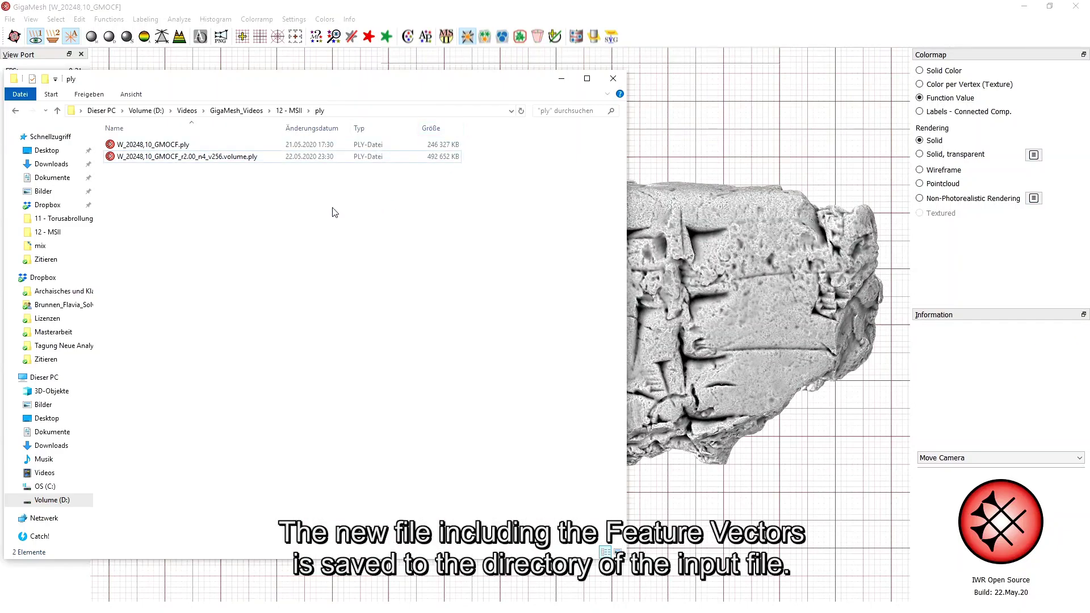
{"action": "left_click", "coordinate": [221, 157]}
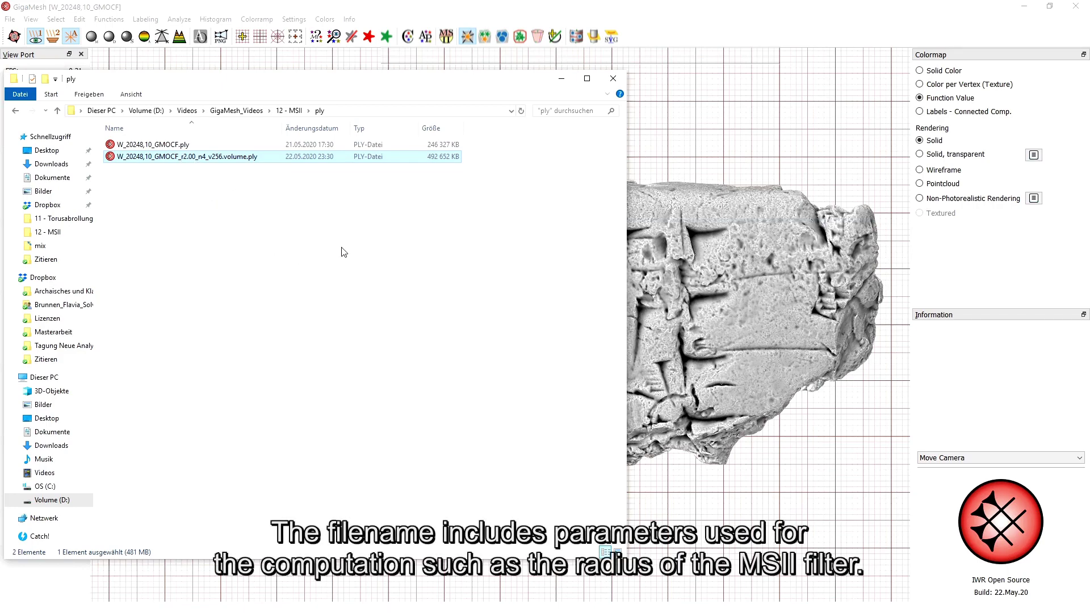
{"action": "left_click", "coordinate": [613, 80]}
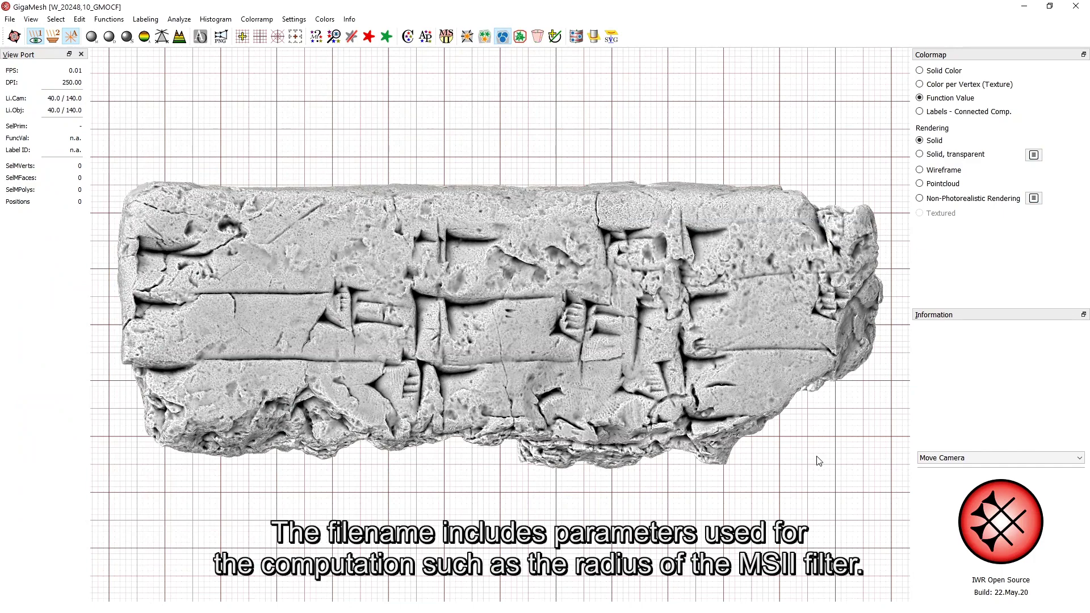
- Colour the tablet by feature-vector element 3 using Feature Element by Index
{"action": "scroll", "coordinate": [703, 476], "scroll_direction": "up", "scroll_amount": 4}
{"action": "scroll", "coordinate": [702, 475], "scroll_direction": "up", "scroll_amount": 3}
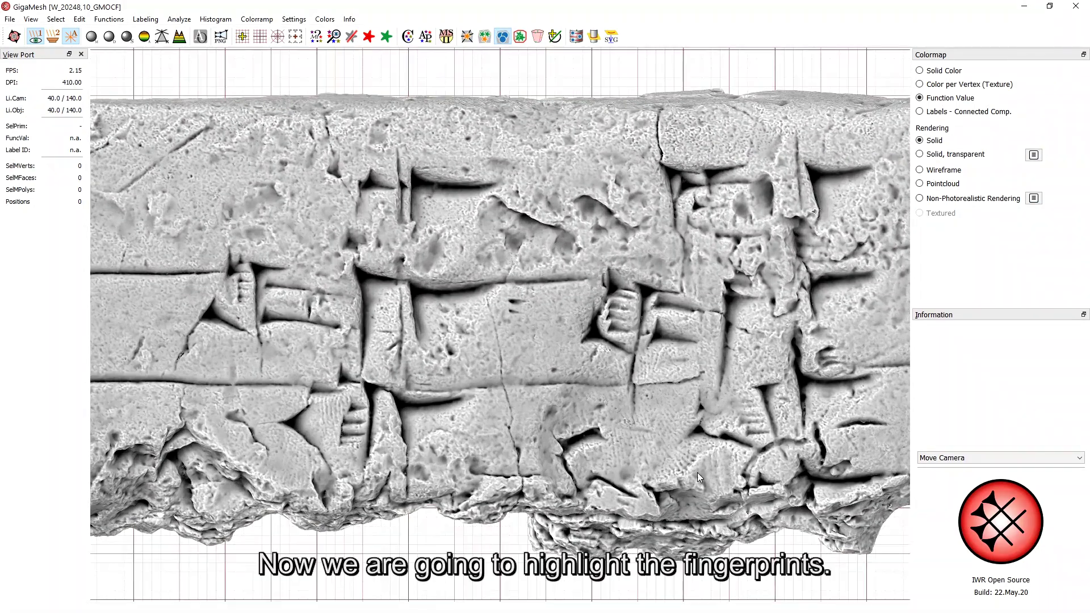
{"action": "scroll", "coordinate": [697, 473], "scroll_direction": "up", "scroll_amount": 2}
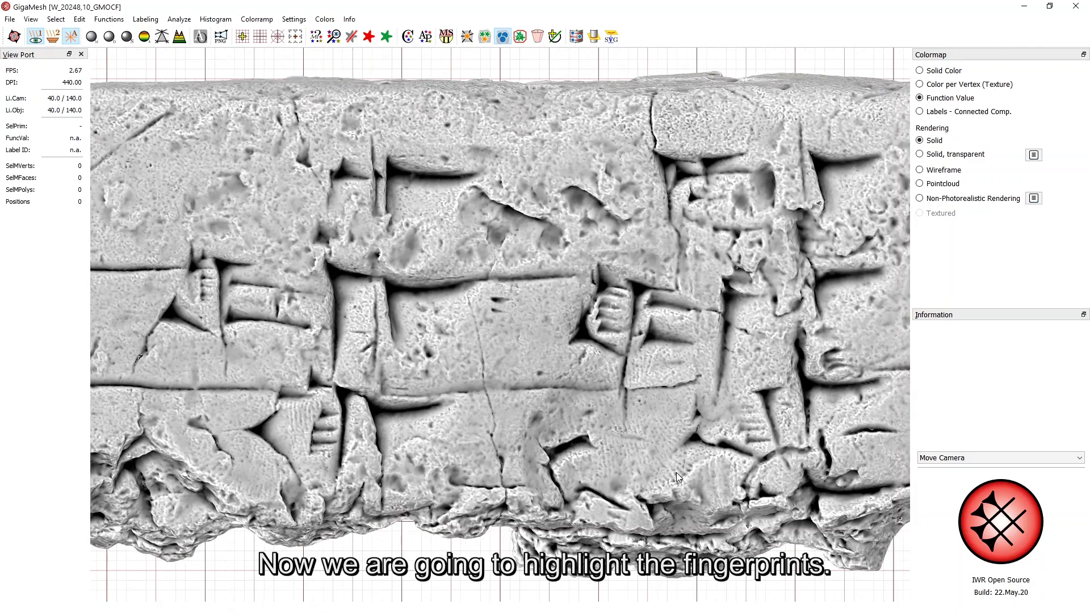
{"action": "left_click_drag", "start_coordinate": [676, 473], "coordinate": [696, 455]}
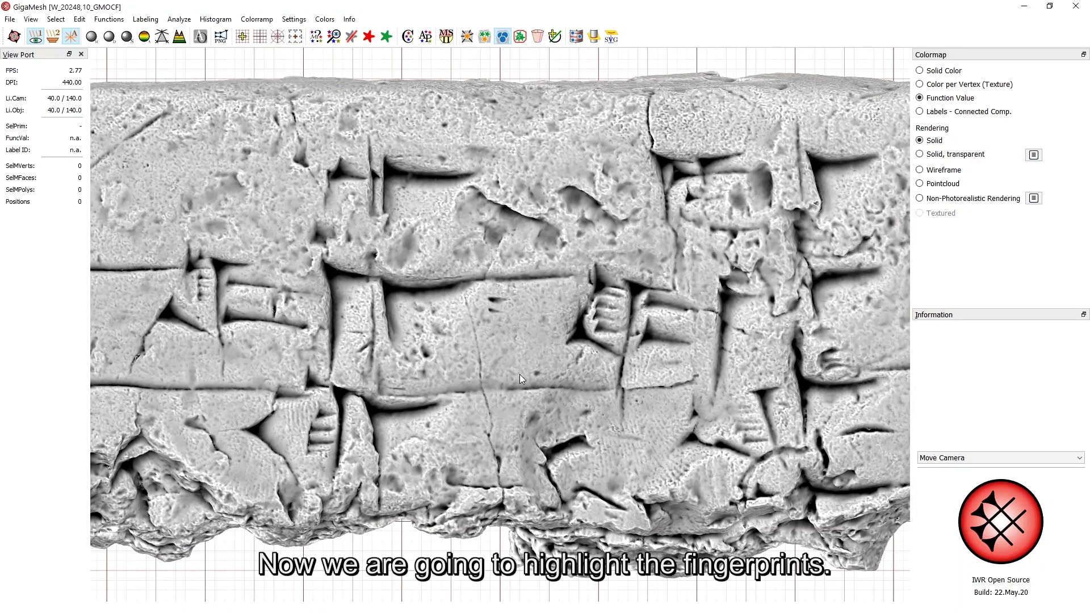
{"action": "left_click", "coordinate": [126, 20]}
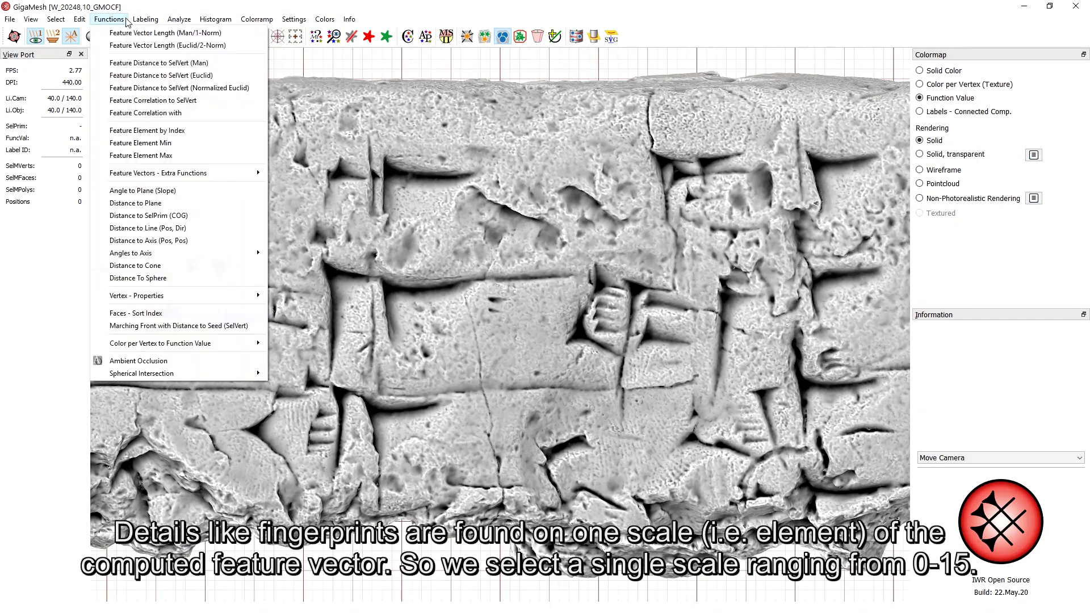
{"action": "left_click", "coordinate": [195, 130]}
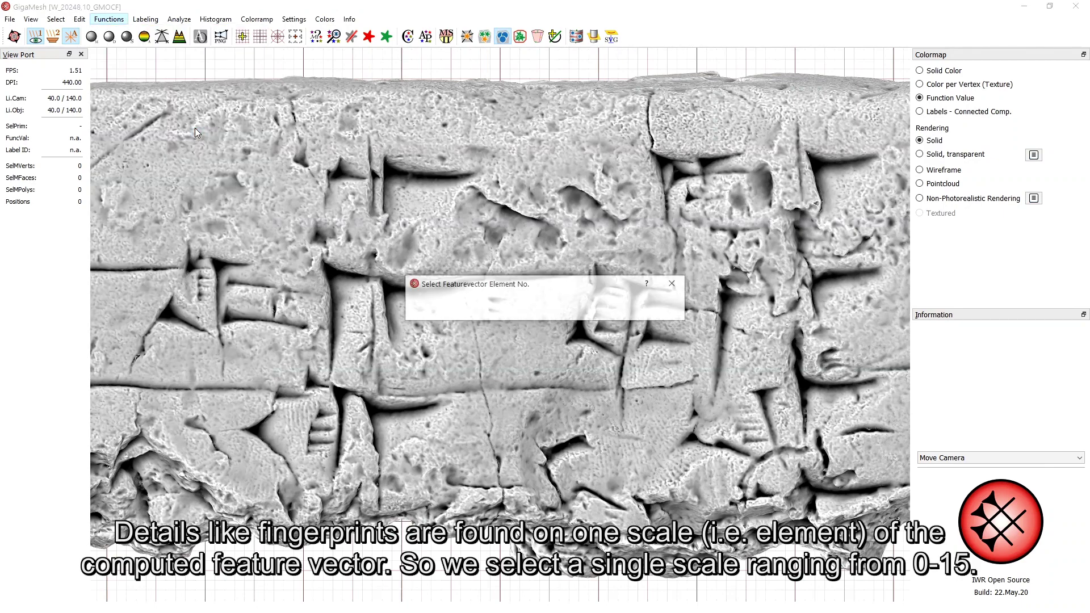
{"action": "double_click", "coordinate": [411, 308]}
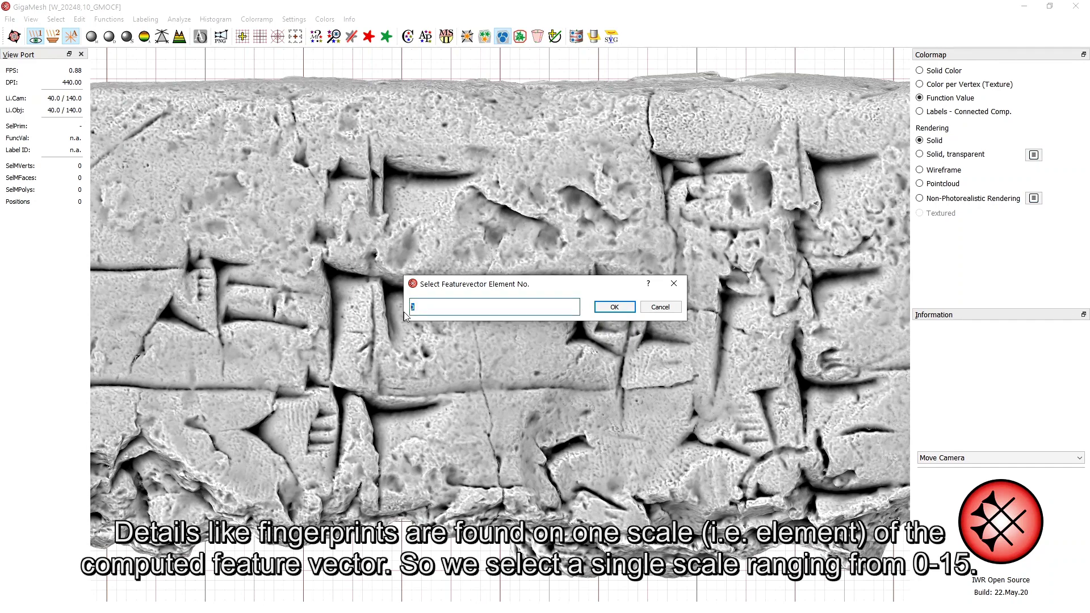
{"action": "type", "text": "3"}
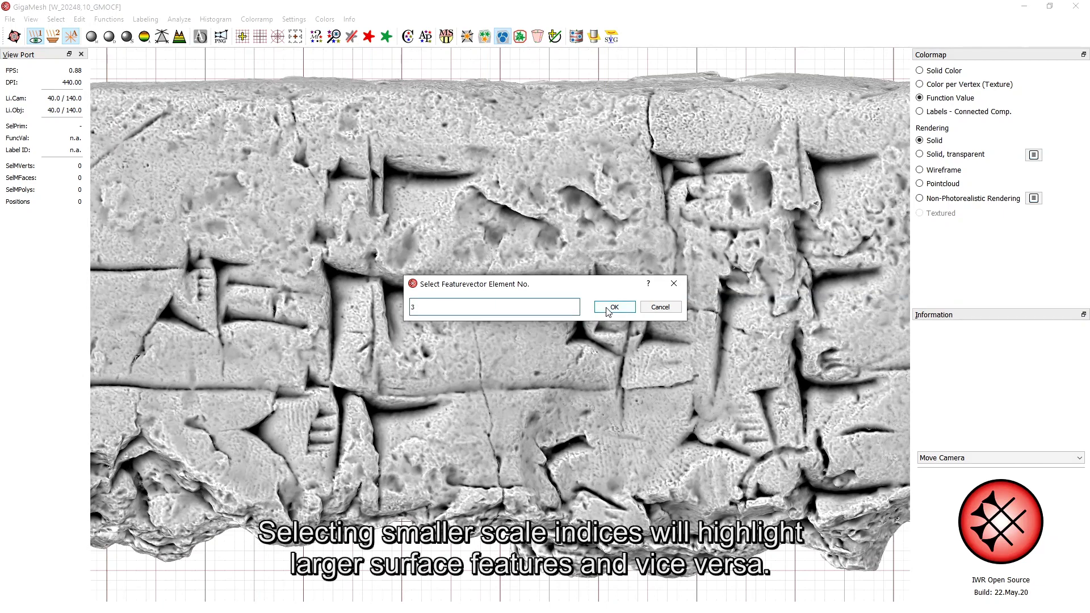
{"action": "left_click", "coordinate": [606, 307]}
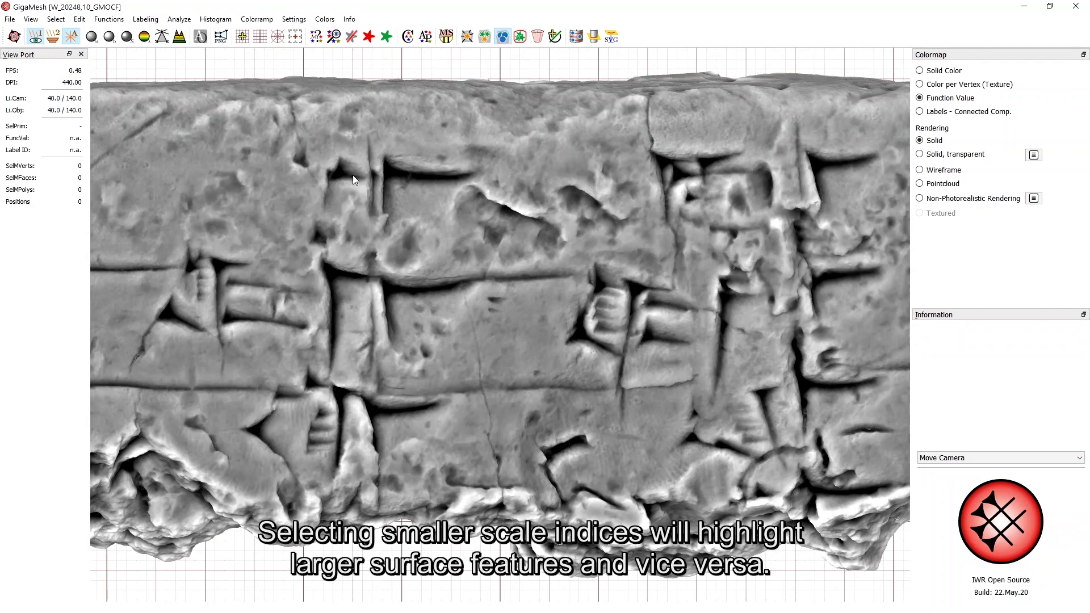
- Switch to a higher-index feature-vector element to show a finer detail scale
{"action": "left_click", "coordinate": [114, 20]}
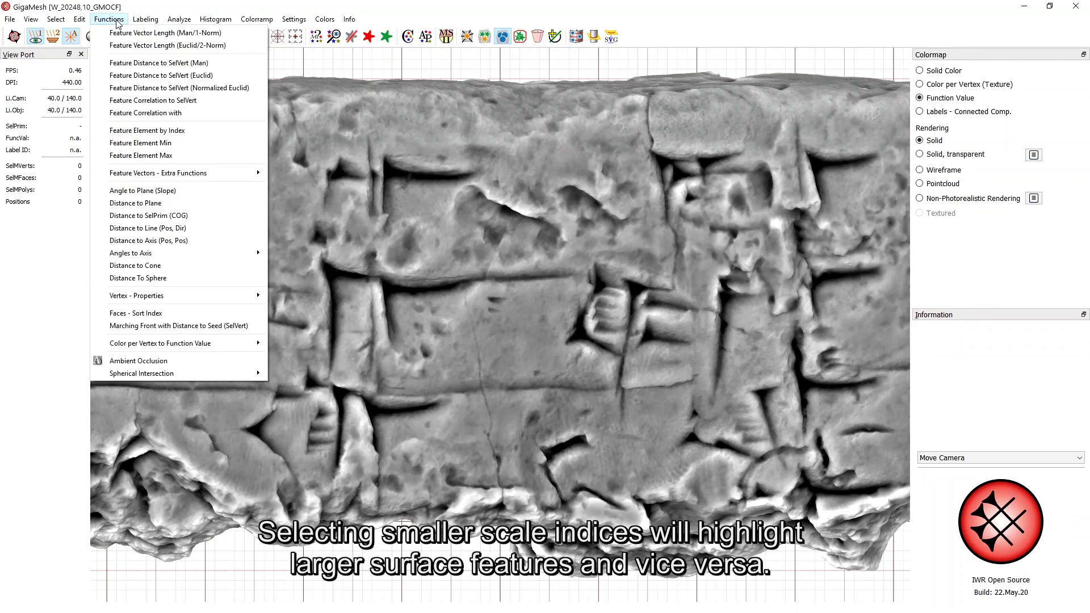
{"action": "left_click", "coordinate": [208, 130]}
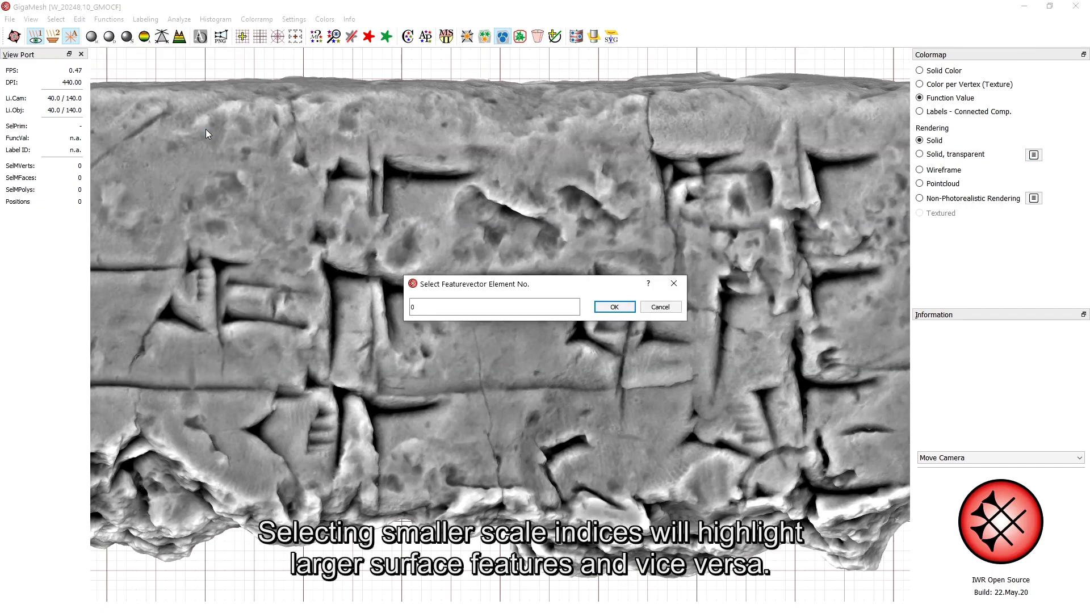
{"action": "type", "text": "13"}
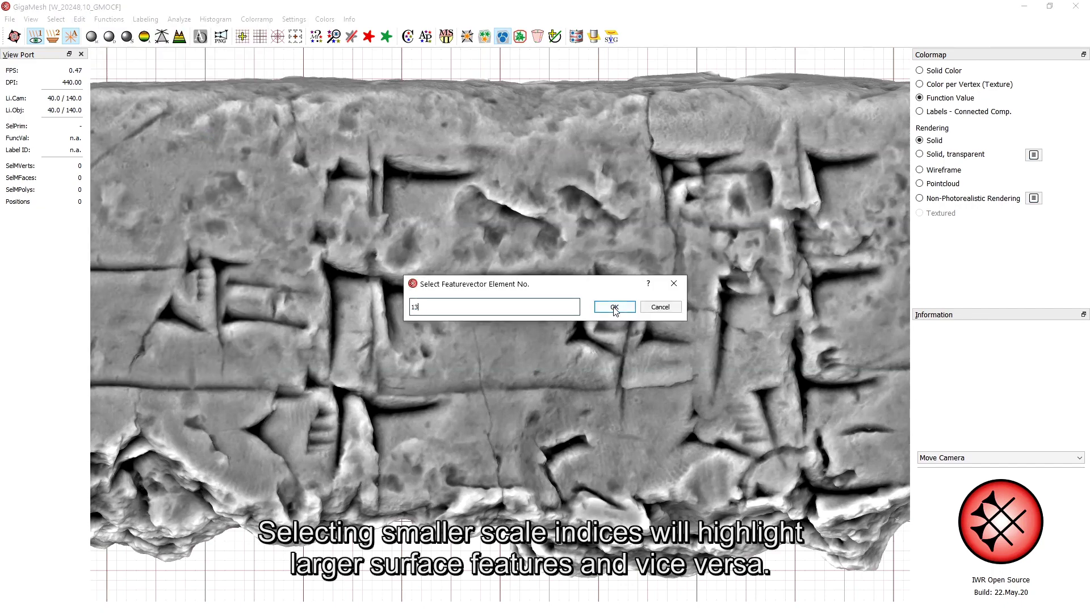
{"action": "left_click", "coordinate": [614, 307]}
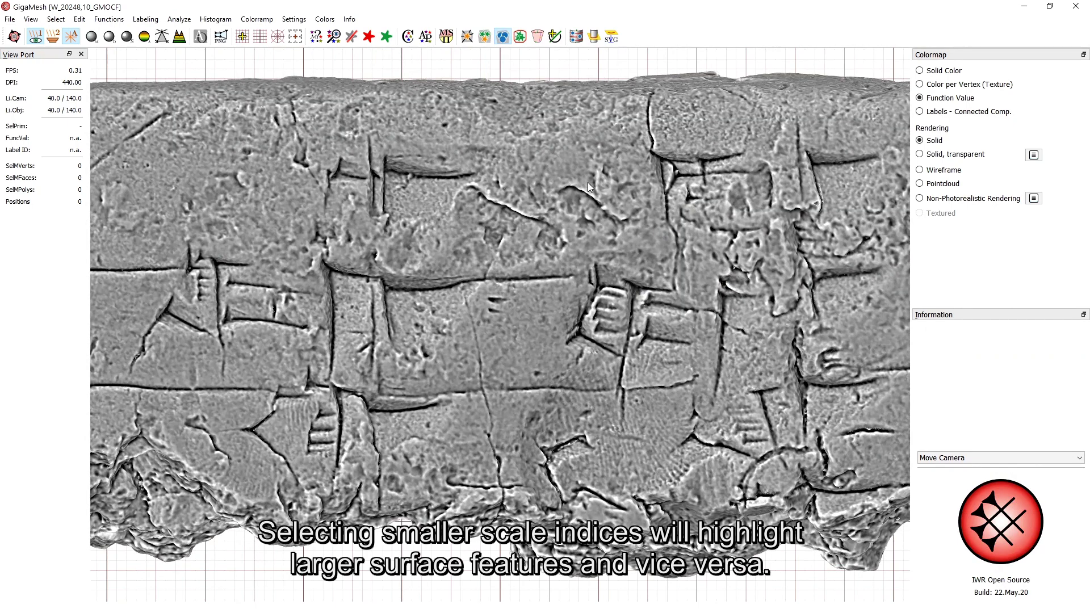
- Raise the colormap's lower quantile (Quantil Min) to 0.0606061
{"action": "left_click", "coordinate": [272, 21]}
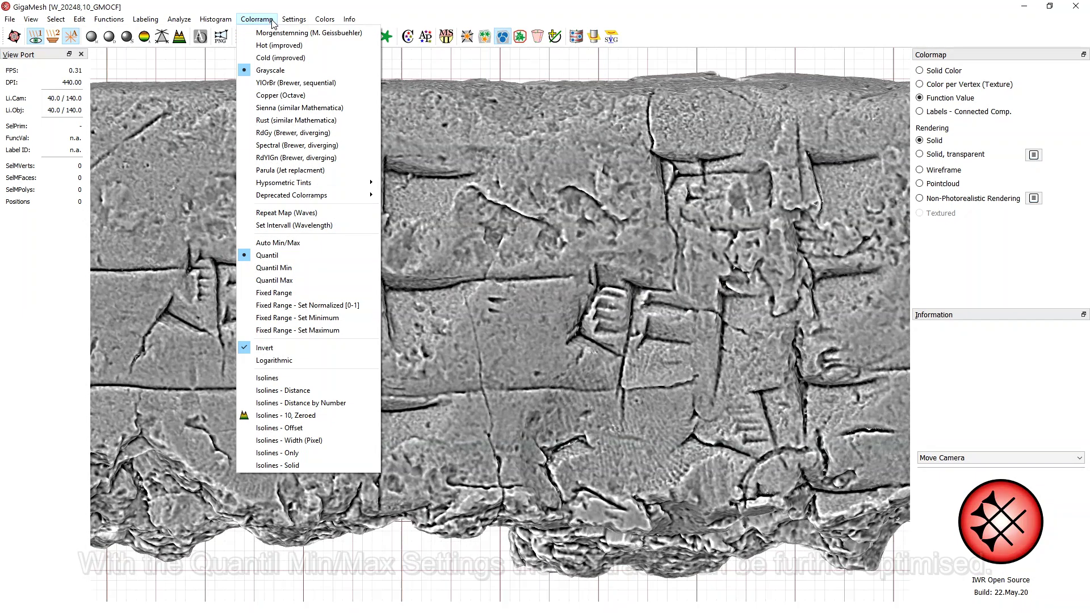
{"action": "left_click", "coordinate": [336, 267]}
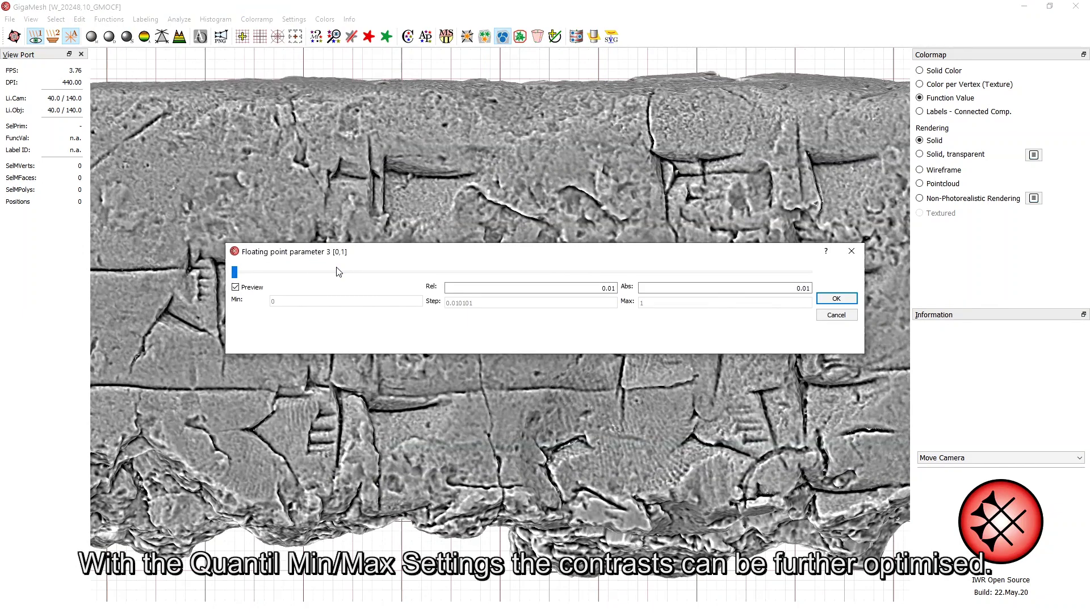
{"action": "left_click_drag", "start_coordinate": [235, 272], "coordinate": [273, 277]}
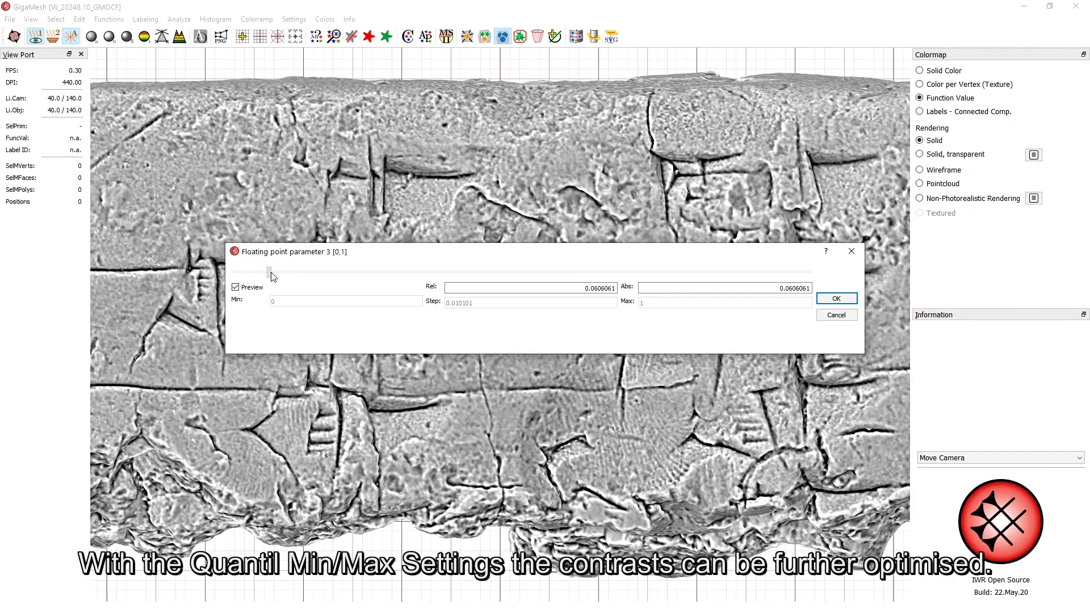
{"action": "left_click", "coordinate": [834, 298]}
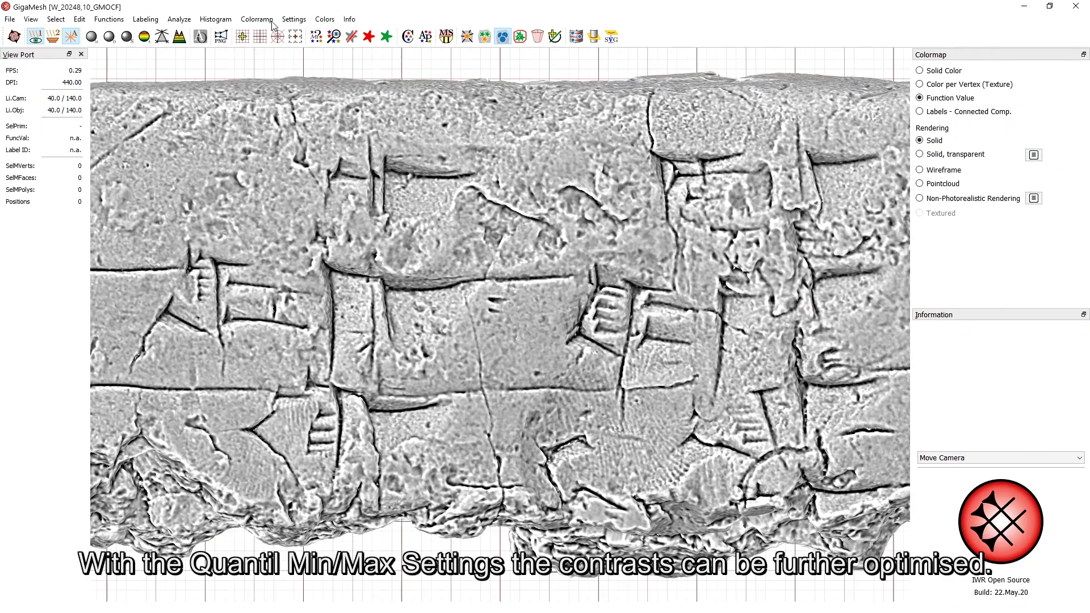
- Lower the colormap's upper quantile (Quantil Max) to 0.949495
{"action": "left_click", "coordinate": [267, 20]}
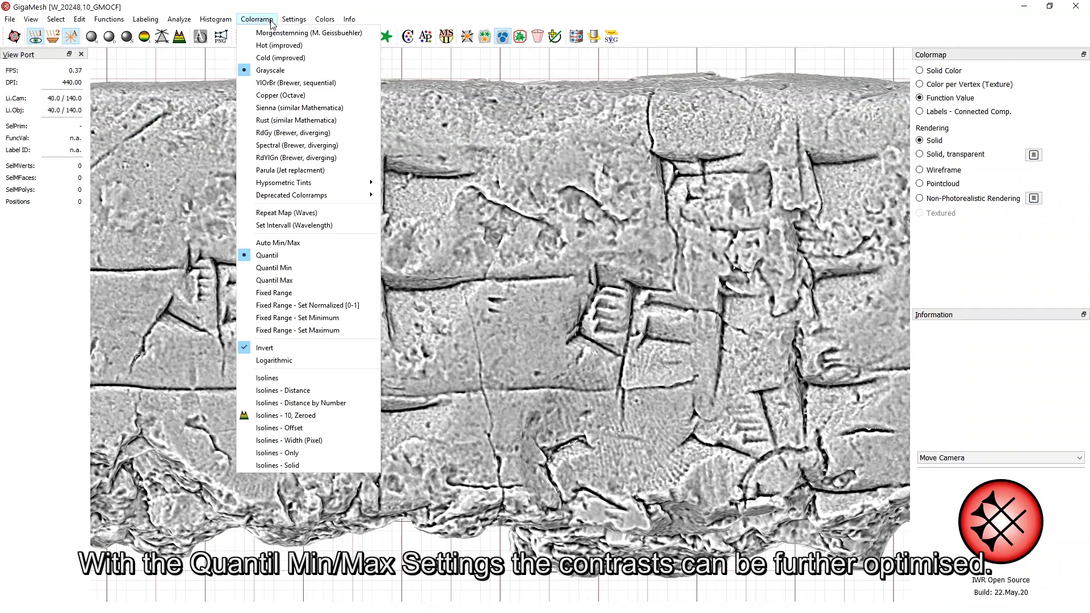
{"action": "left_click", "coordinate": [325, 279]}
{"action": "left_click_drag", "start_coordinate": [805, 277], "coordinate": [781, 278]}
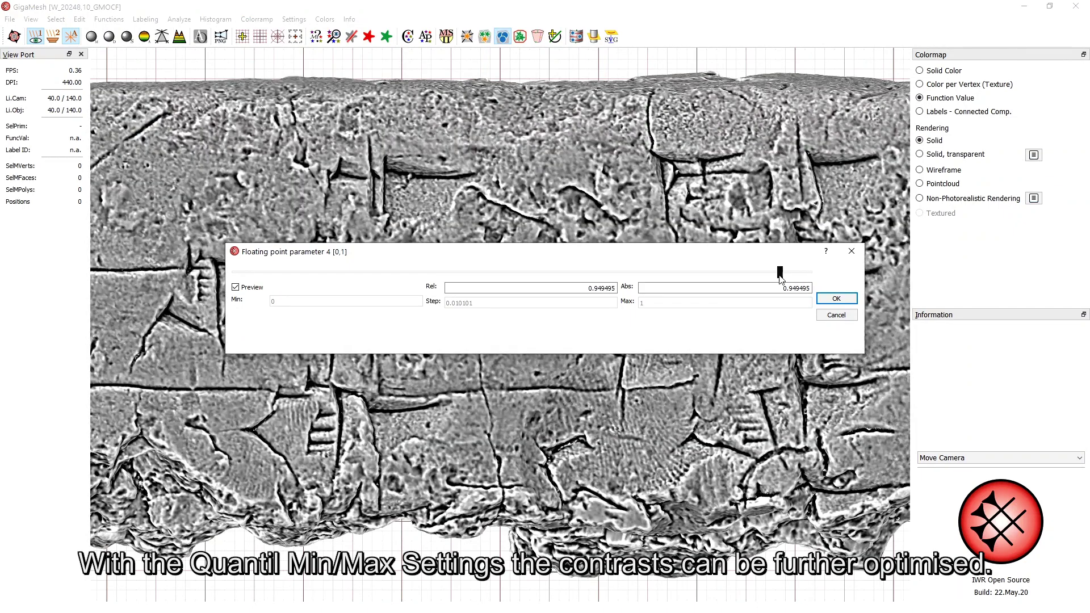
{"action": "left_click", "coordinate": [842, 299]}
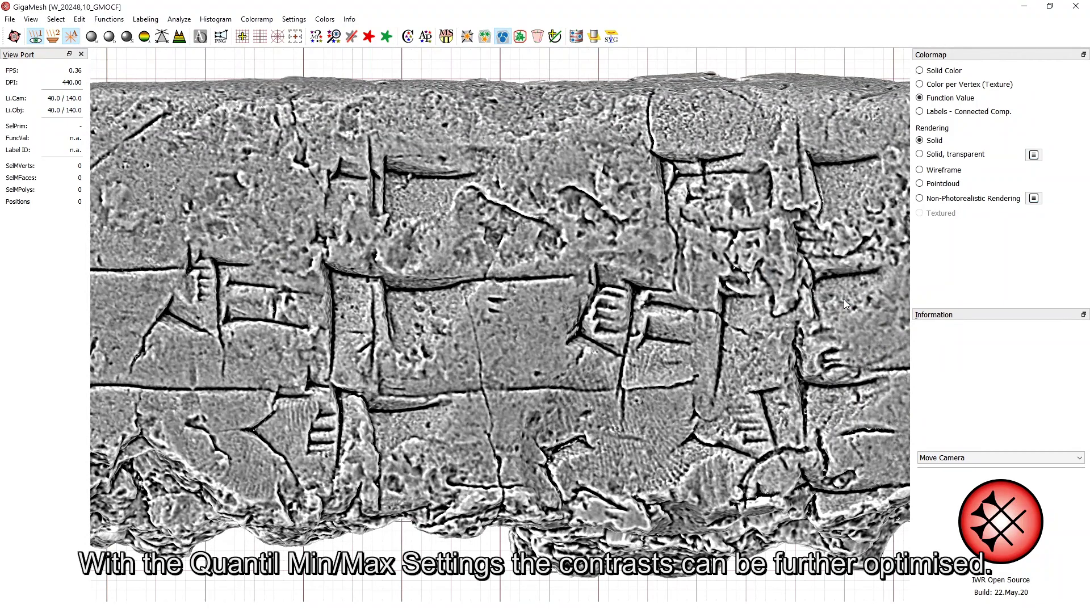
{"action": "scroll", "coordinate": [632, 379], "scroll_direction": "down", "scroll_amount": 4}
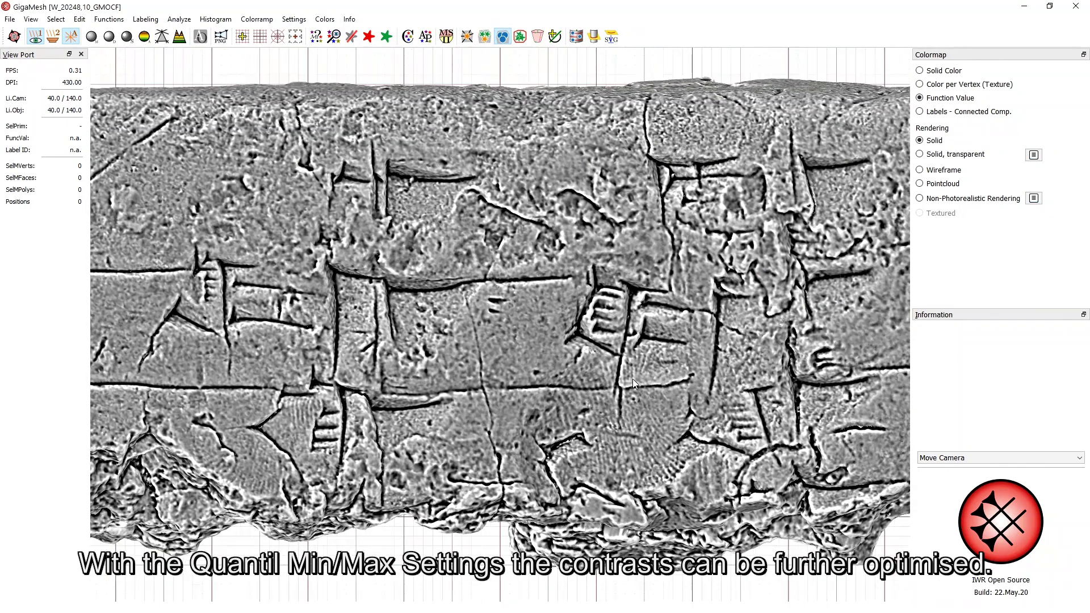
{"action": "scroll", "coordinate": [633, 379], "scroll_direction": "down", "scroll_amount": 4}
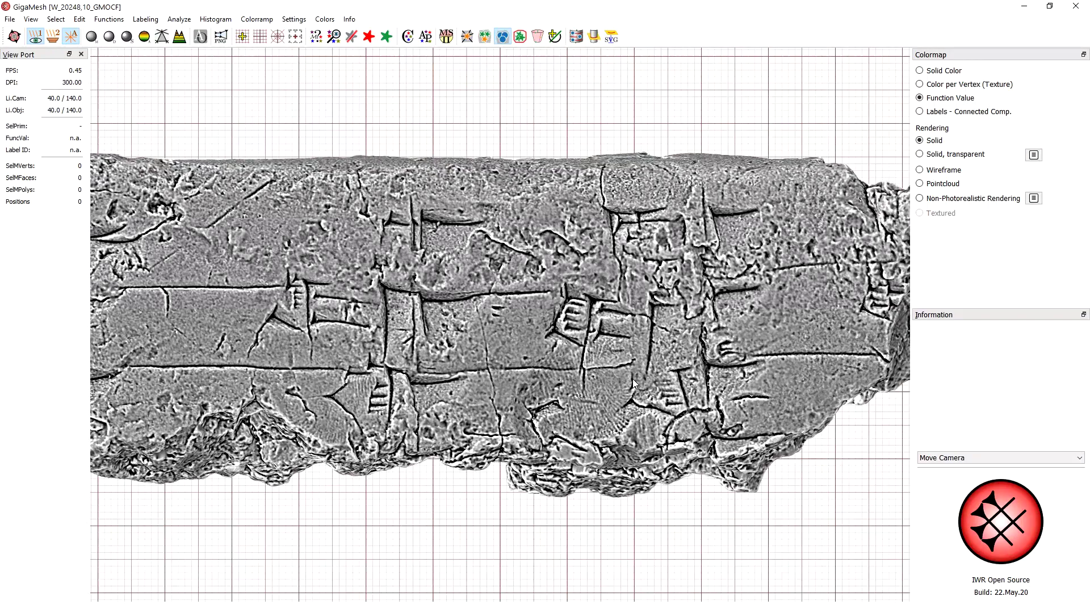